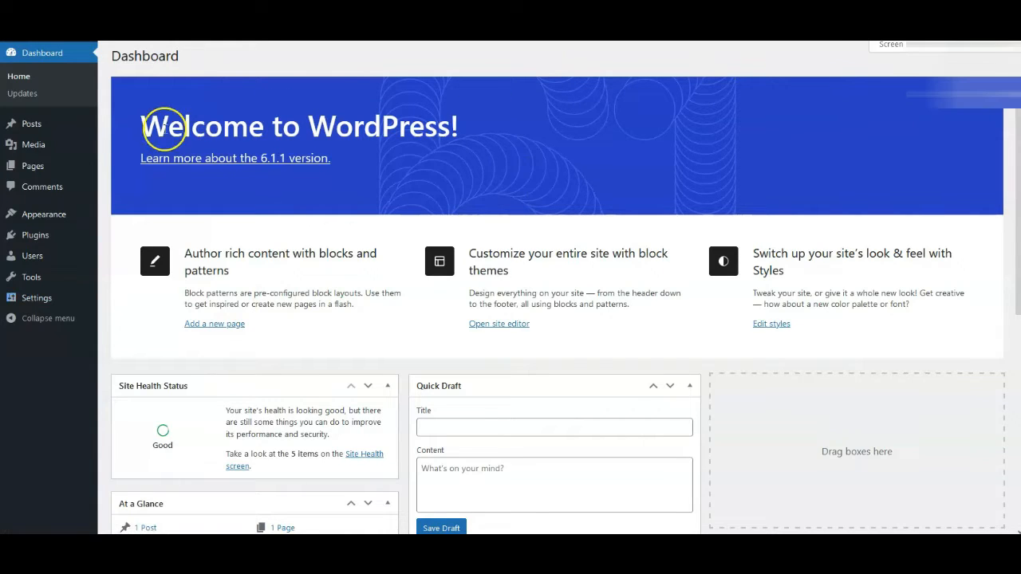
# Step: Open the site's General settings and check the administration email address
pyautogui.moveTo(73, 151)
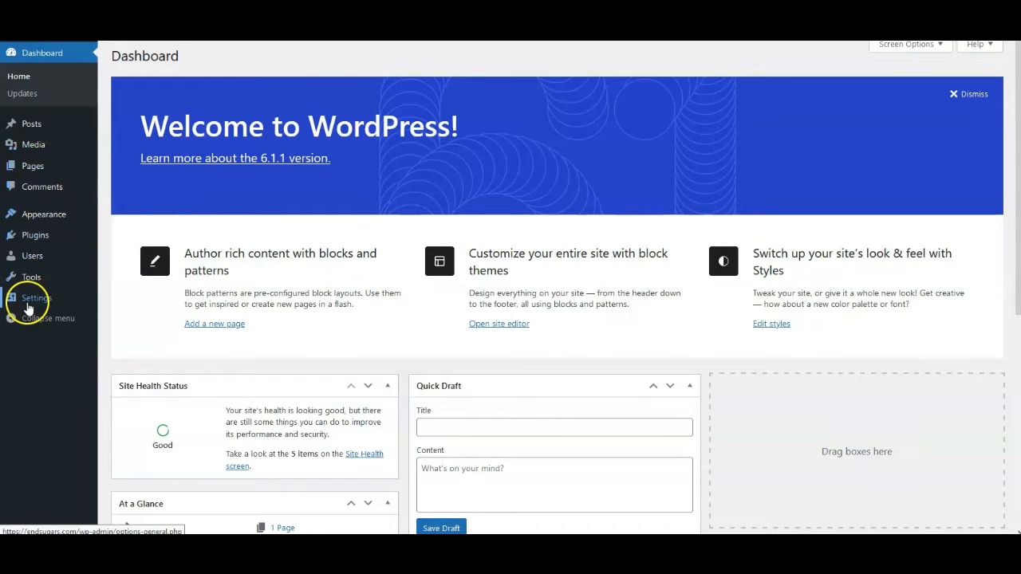
pyautogui.moveTo(32, 299)
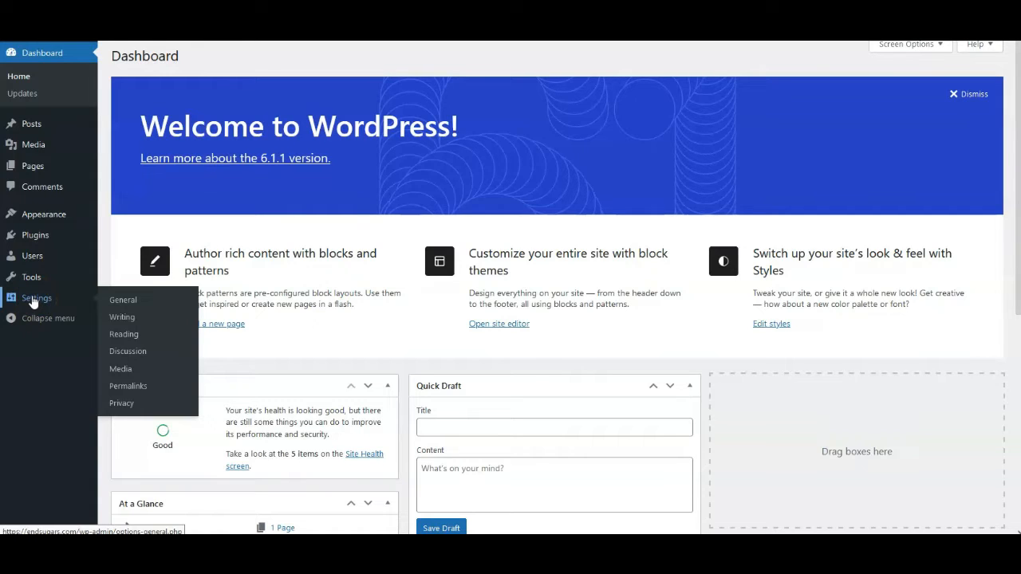
pyautogui.click(128, 302)
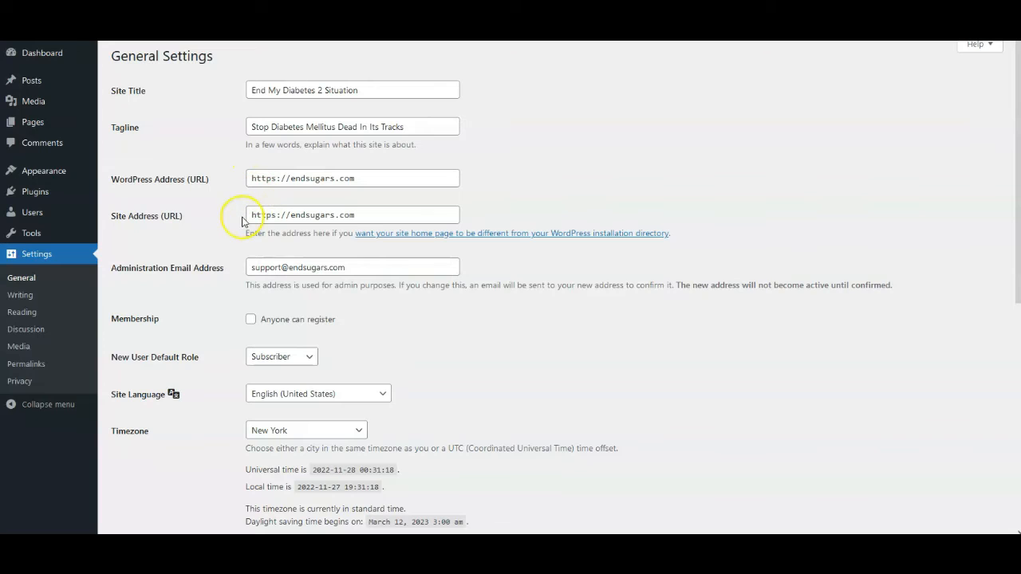
pyautogui.moveTo(255, 269); pyautogui.dragTo(348, 269)
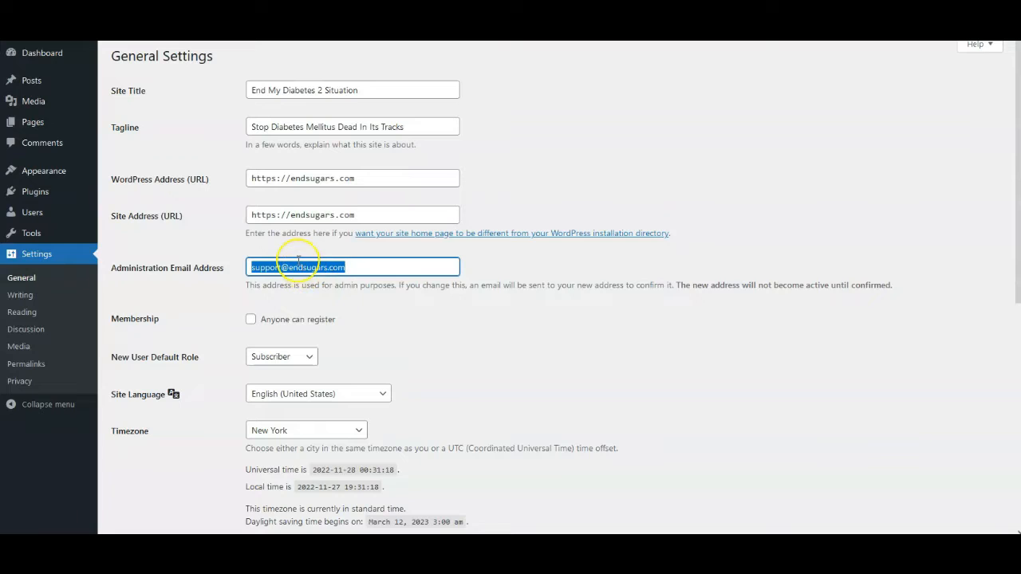
pyautogui.click(355, 264)
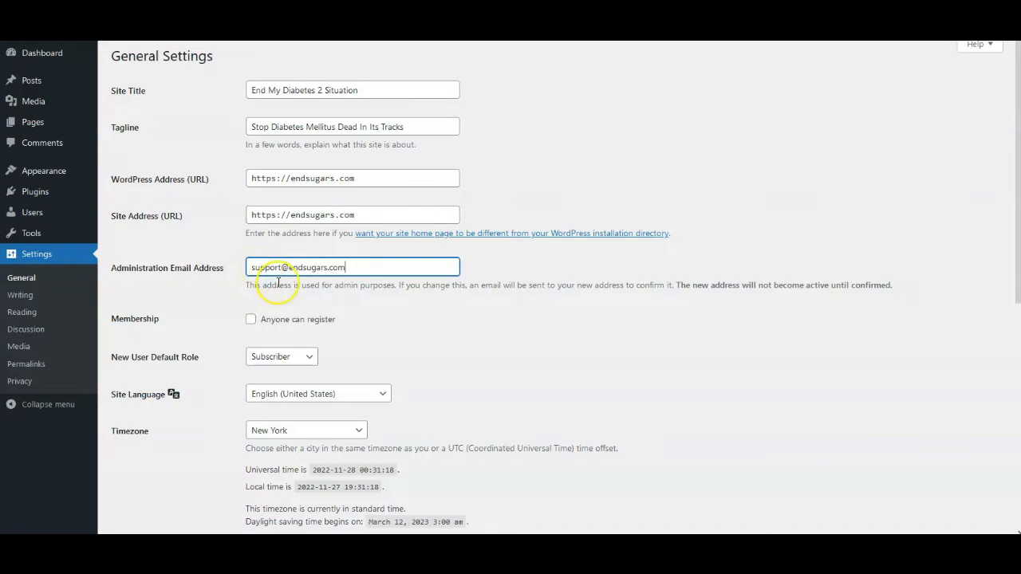
# Step: Set the site timezone to New York and save the general settings
pyautogui.scroll(-1, 265, 343)
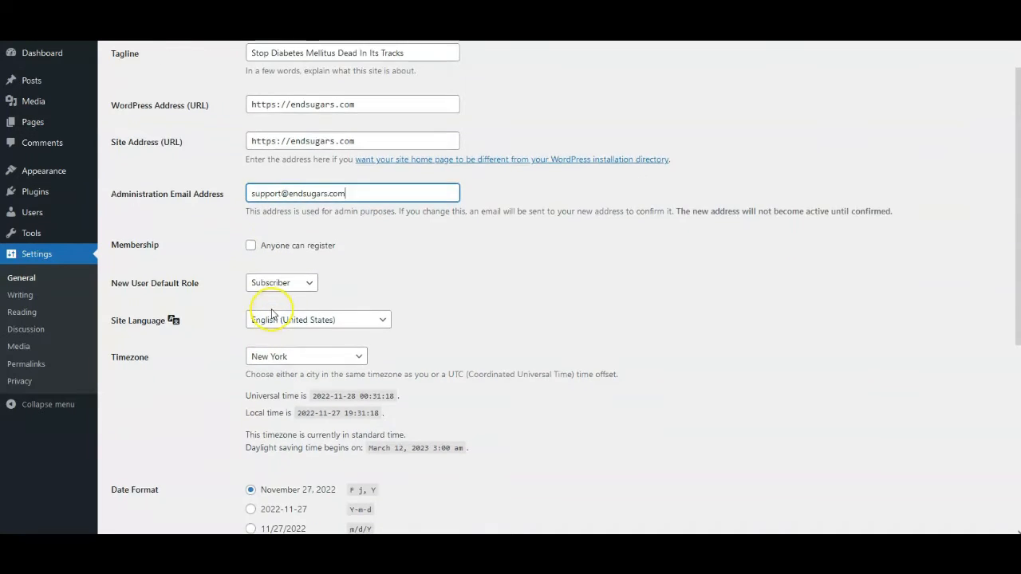
pyautogui.scroll(-1, 267, 311)
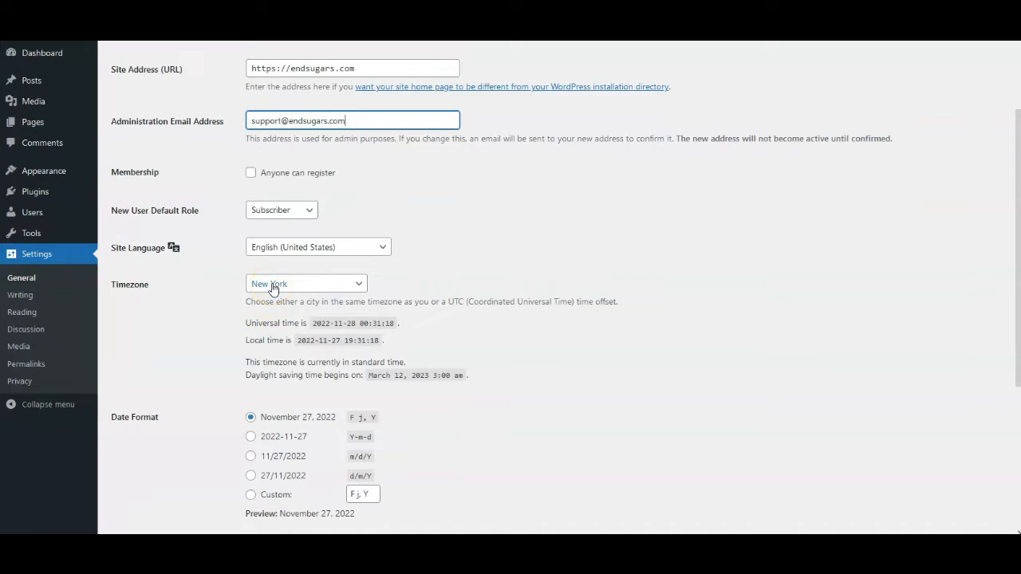
pyautogui.click(271, 286)
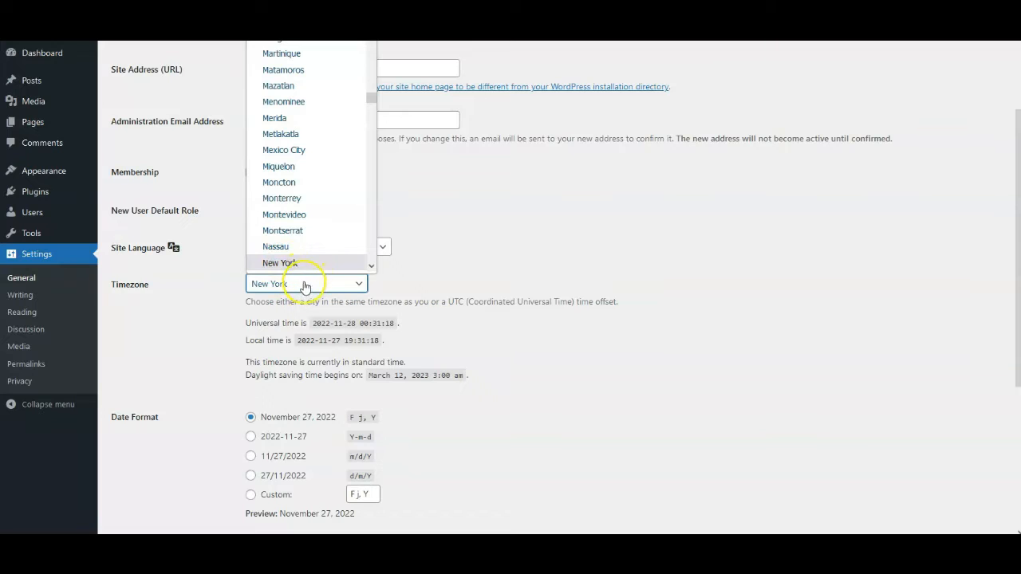
pyautogui.scroll(-4, 344, 239)
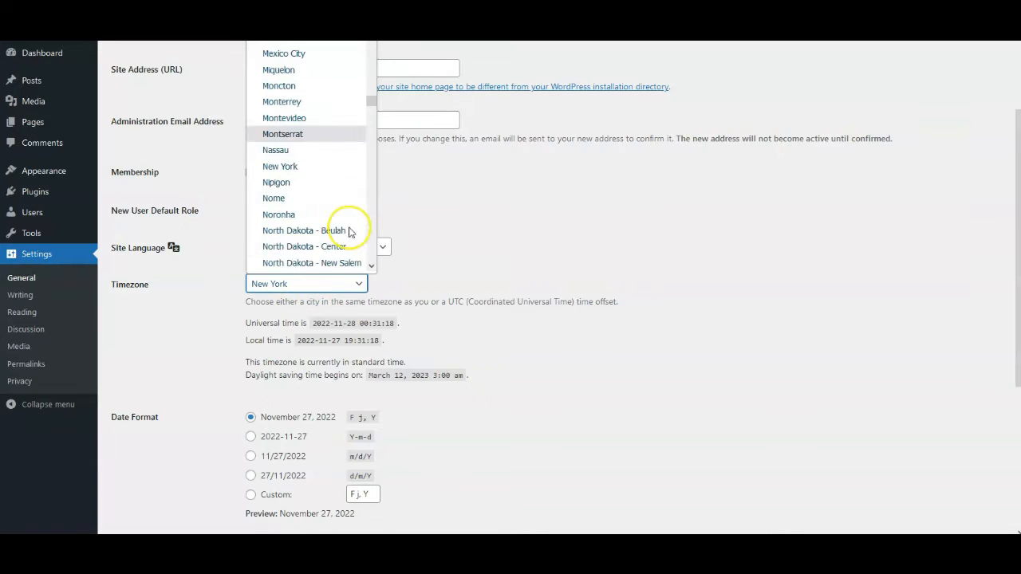
pyautogui.click(283, 287)
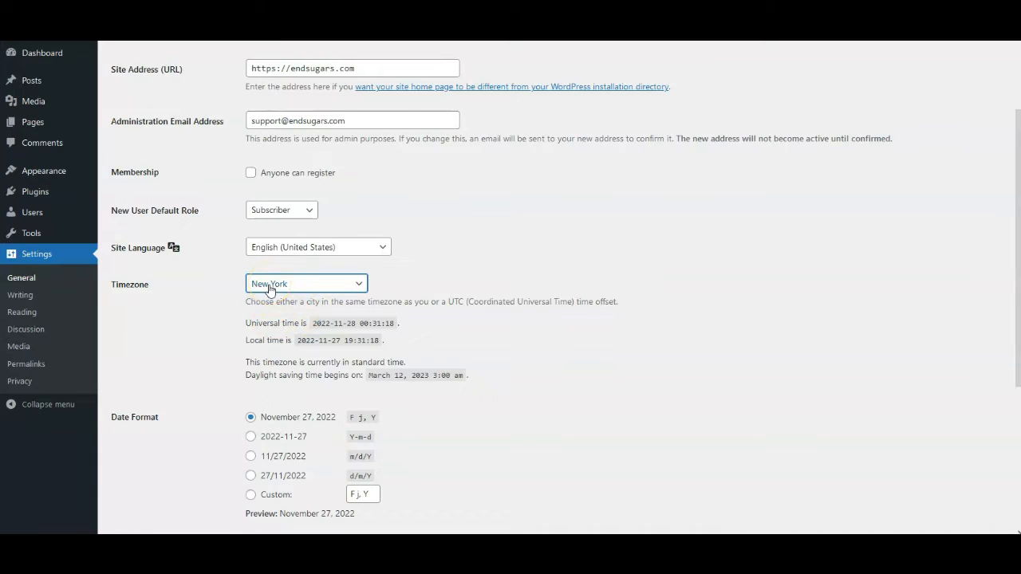
pyautogui.scroll(-3, 276, 295)
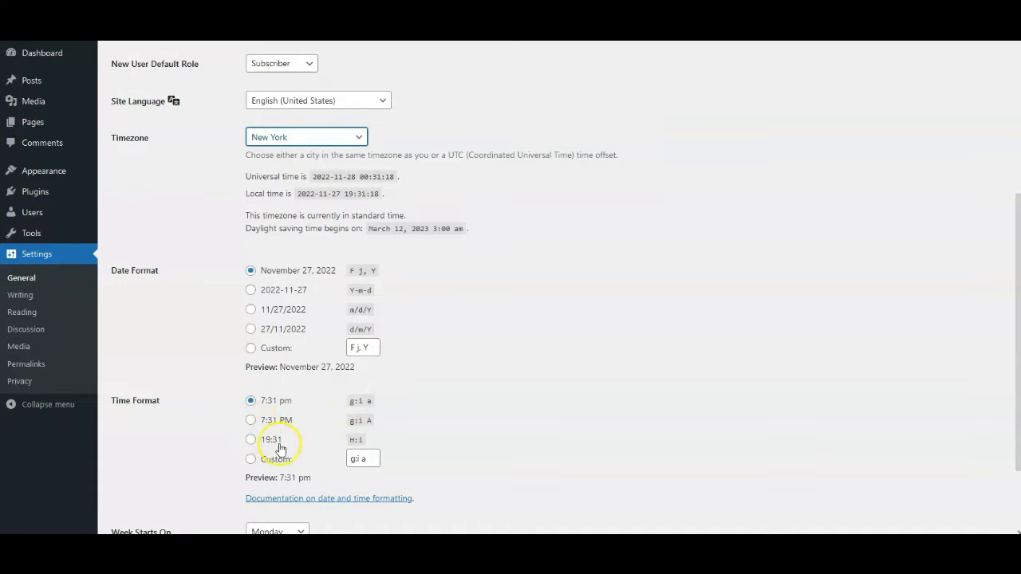
pyautogui.scroll(-2, 257, 466)
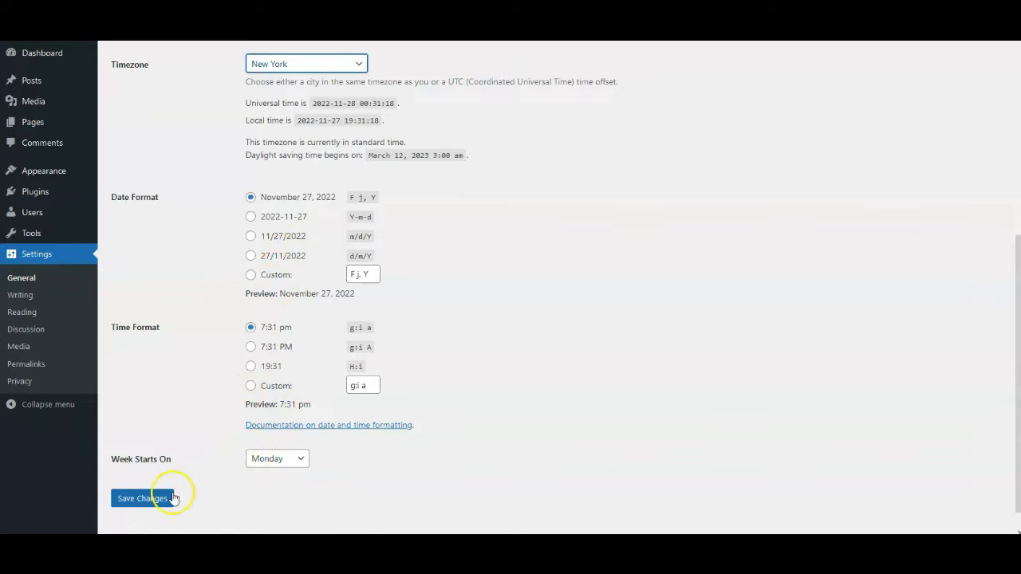
pyautogui.click(145, 499)
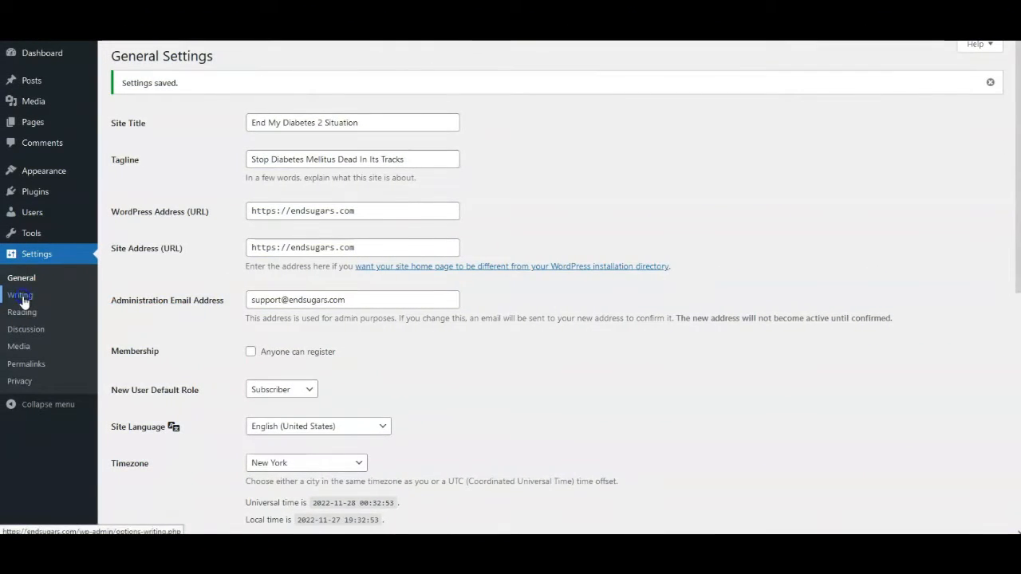
# Step: Open the Writing settings and review the default editor and post-via-email options
pyautogui.click(22, 295)
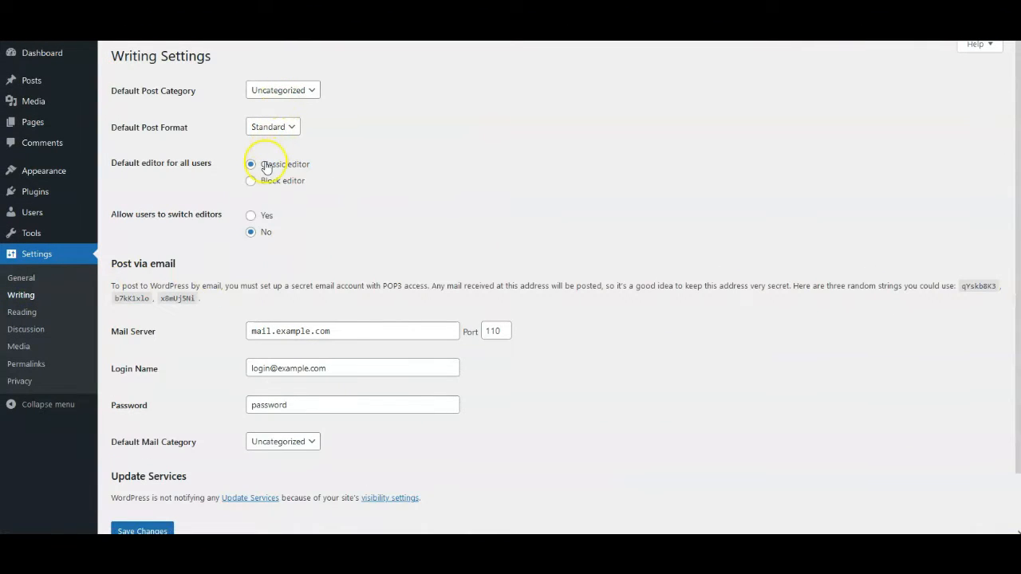
pyautogui.scroll(-2, 268, 362)
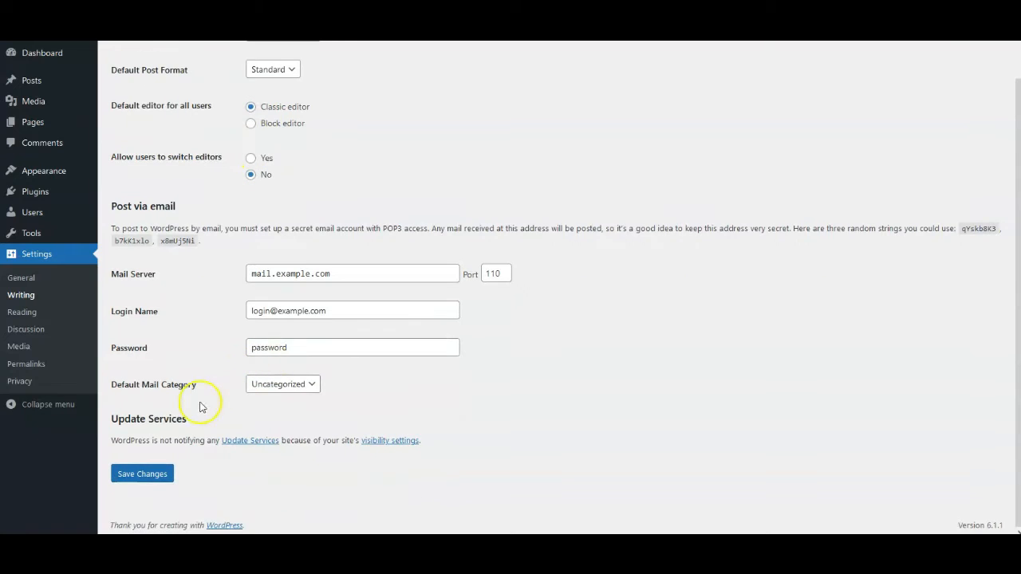
# Step: In the Reading settings, set the homepage to display the latest posts and each feed post to include an excerpt
pyautogui.click(23, 313)
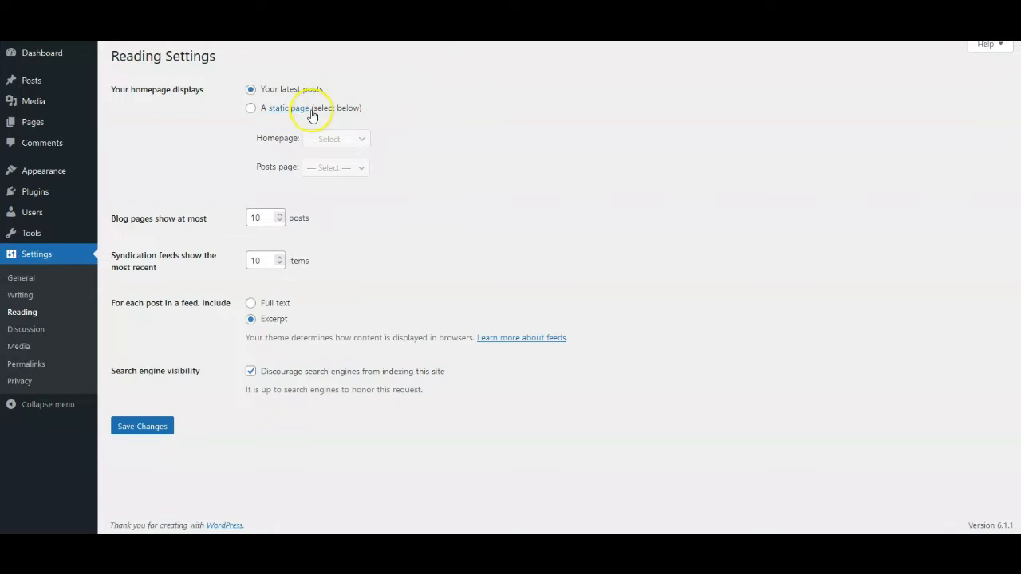
pyautogui.click(252, 109)
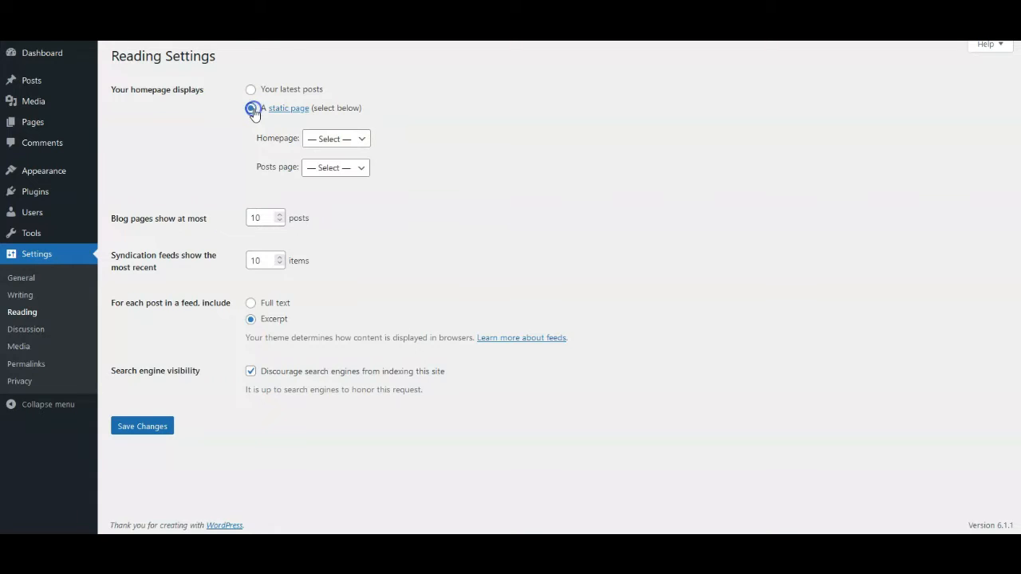
pyautogui.click(318, 141)
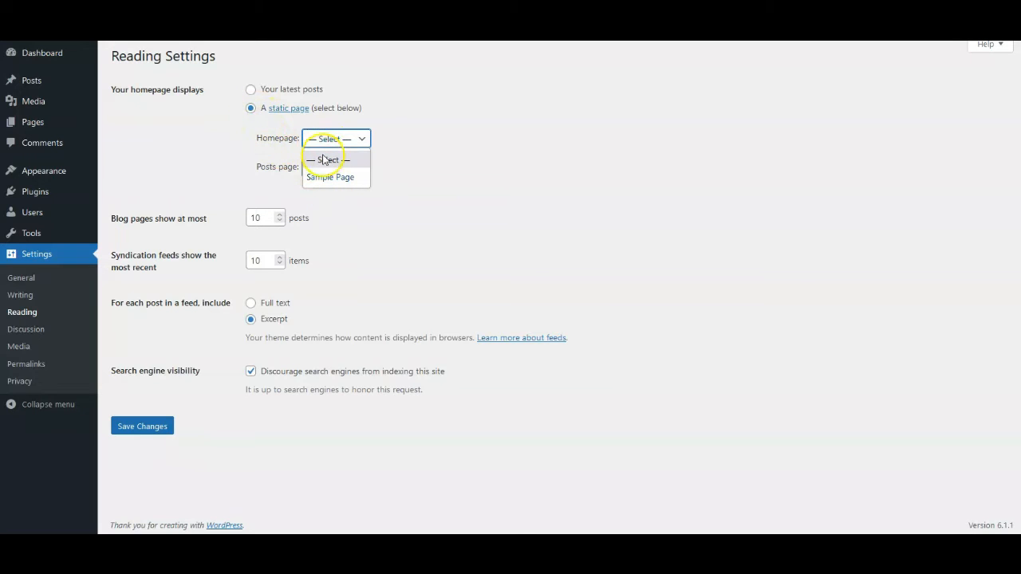
pyautogui.click(251, 90)
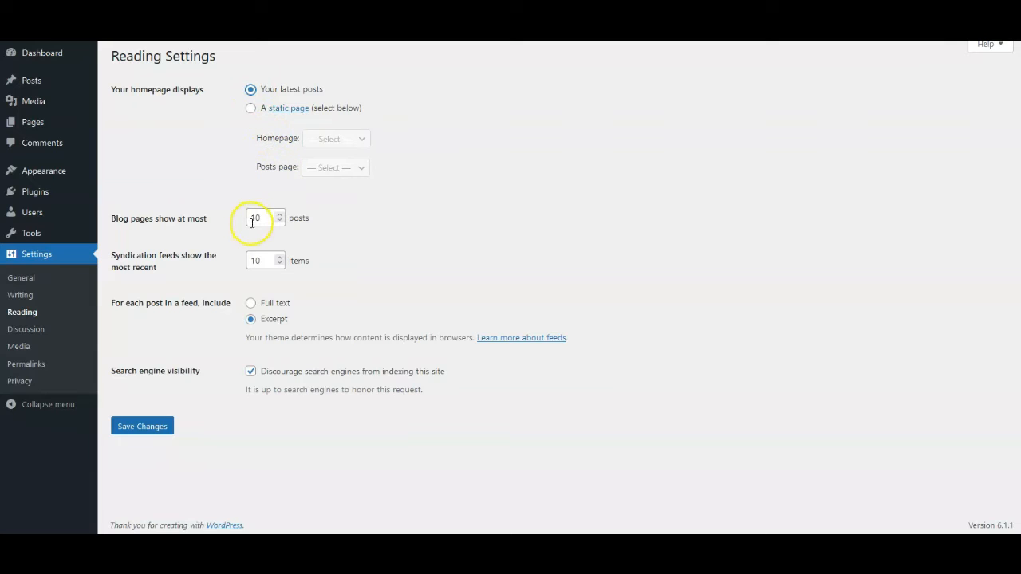
pyautogui.click(251, 306)
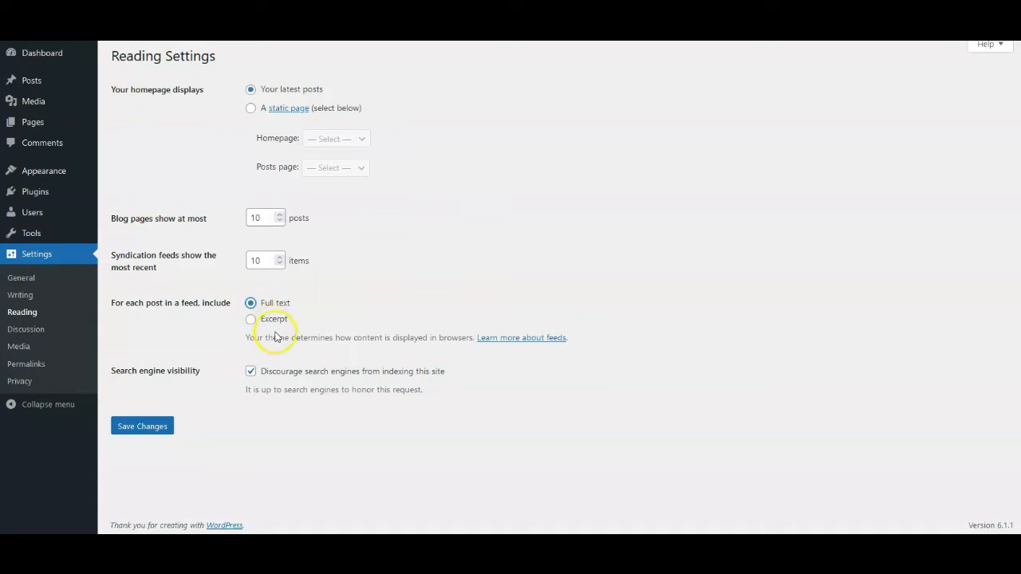
pyautogui.click(251, 320)
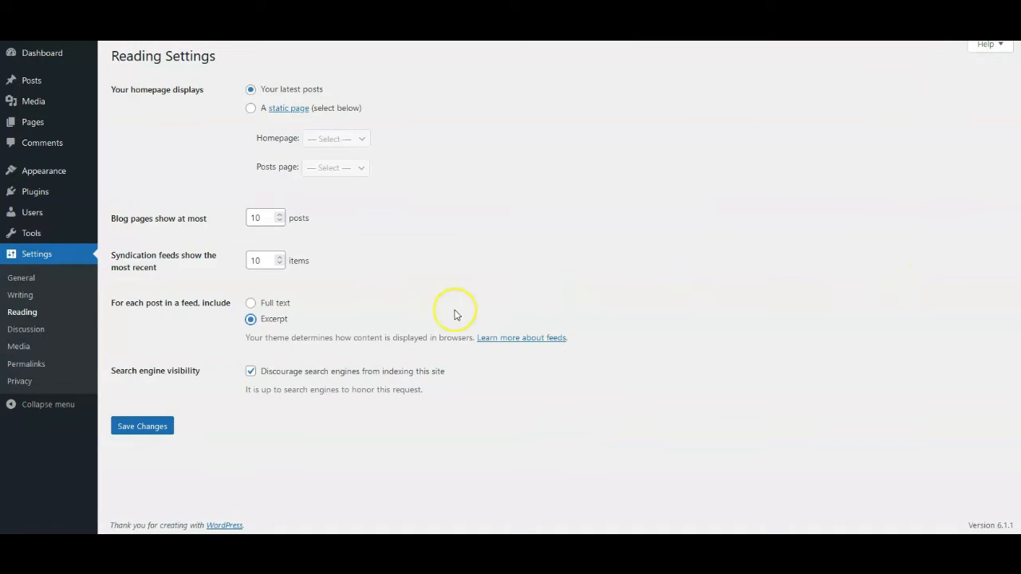
pyautogui.click(269, 324)
# Step: Set the site to discourage search engines from indexing it and save the reading settings
pyautogui.click(250, 371)
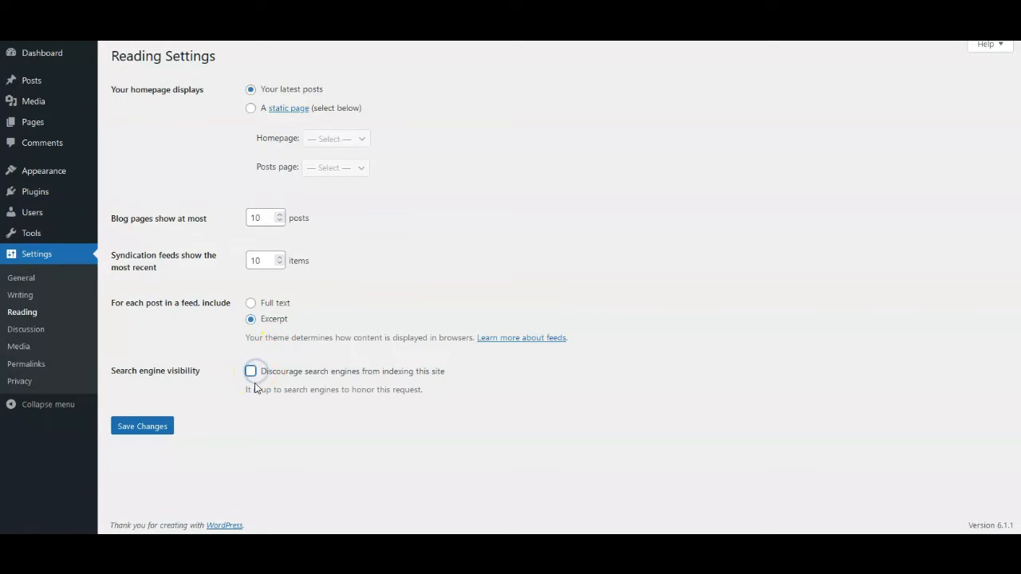
pyautogui.click(245, 391)
pyautogui.click(311, 384)
pyautogui.click(256, 383)
pyautogui.click(250, 388)
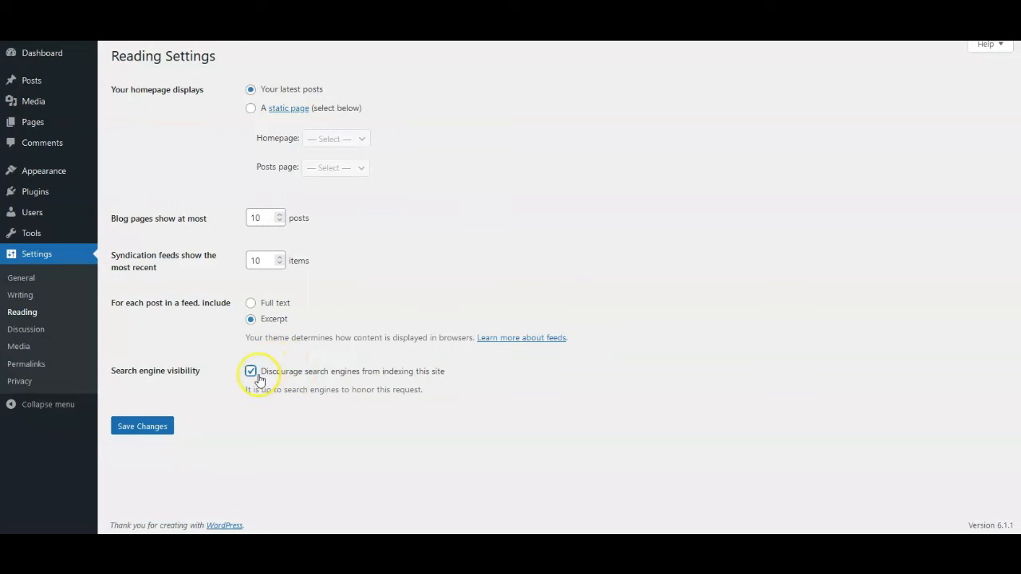
pyautogui.click(144, 427)
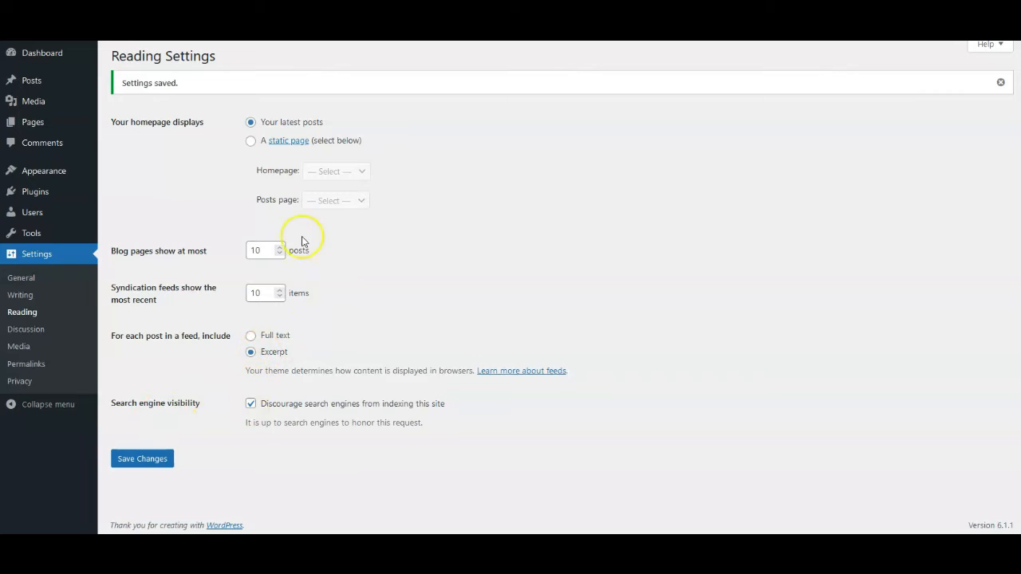
# Step: Open the Discussion settings and examine the default post, comment, notification and moderation options
pyautogui.click(26, 329)
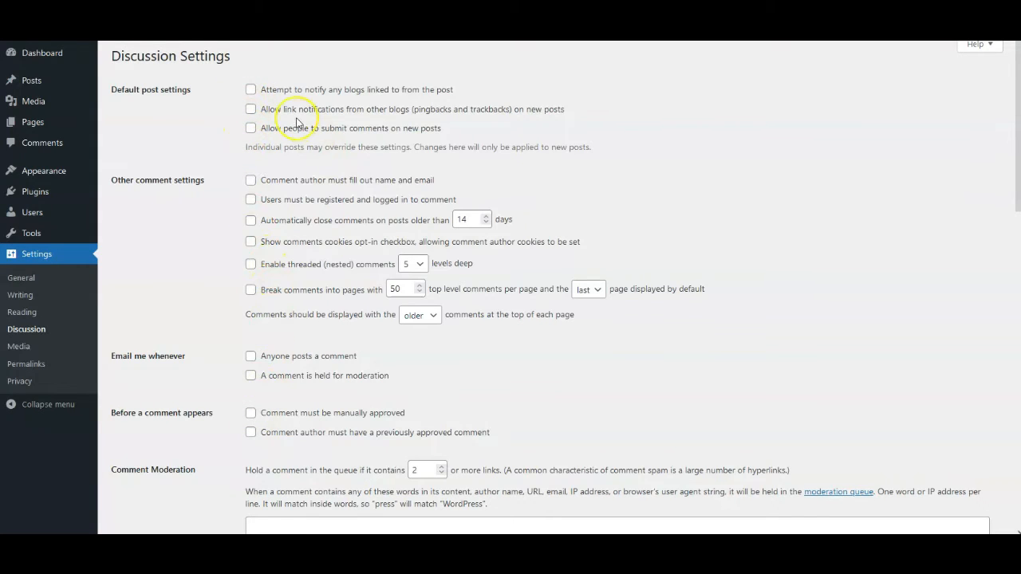
pyautogui.scroll(-1, 271, 335)
pyautogui.scroll(-1, 279, 196)
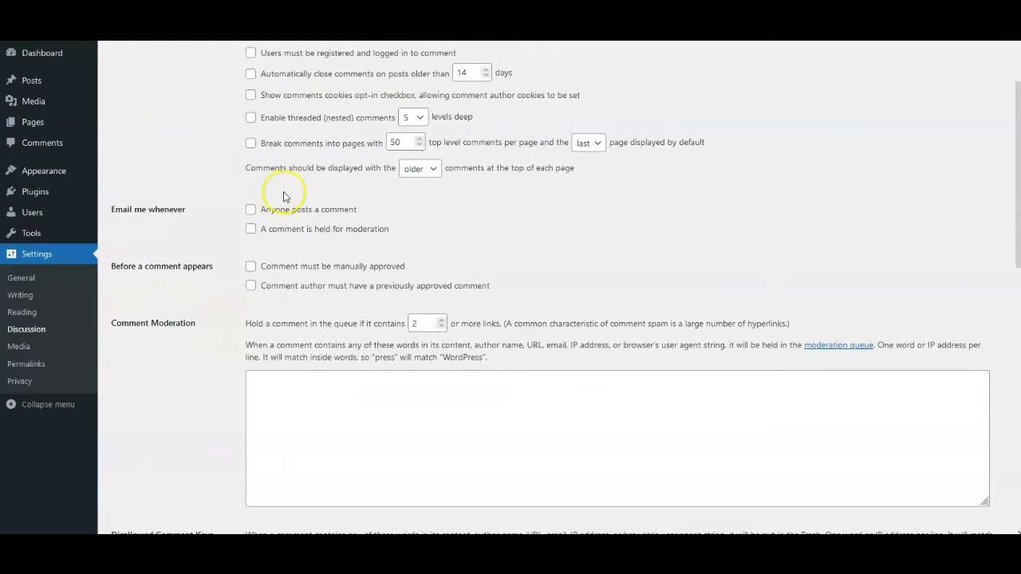
pyautogui.scroll(2, 263, 176)
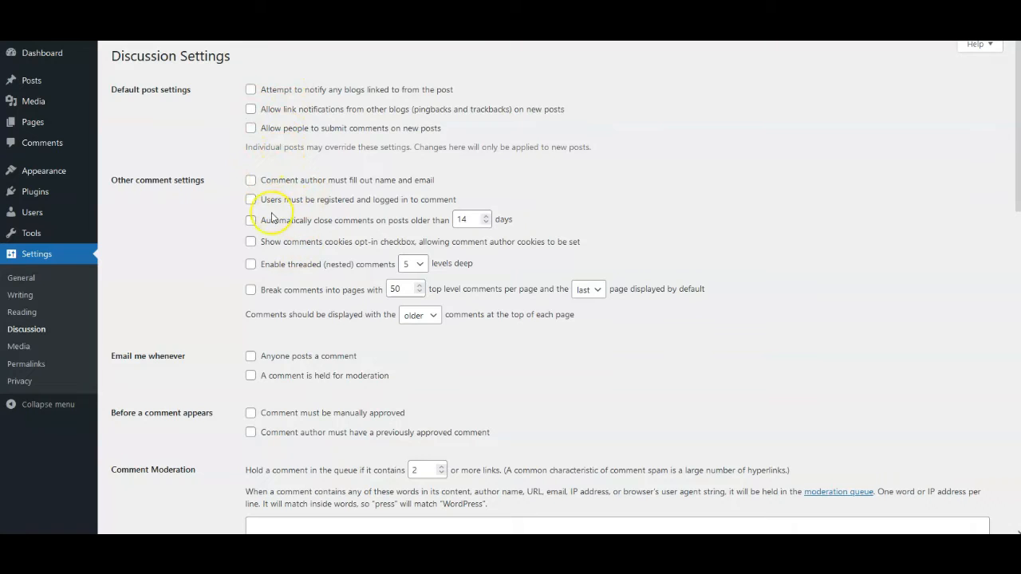
pyautogui.scroll(-1, 319, 319)
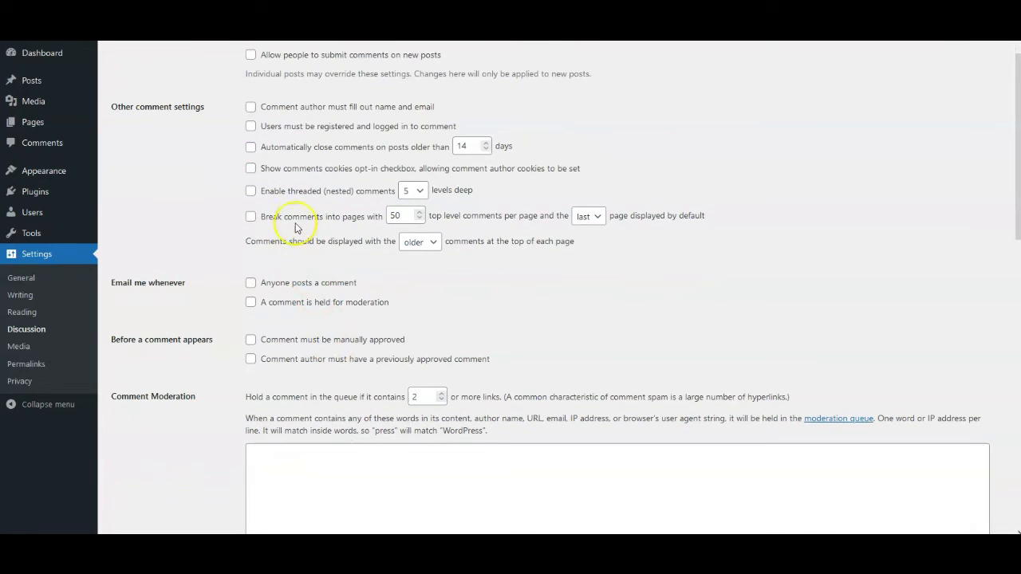
pyautogui.scroll(1, 271, 204)
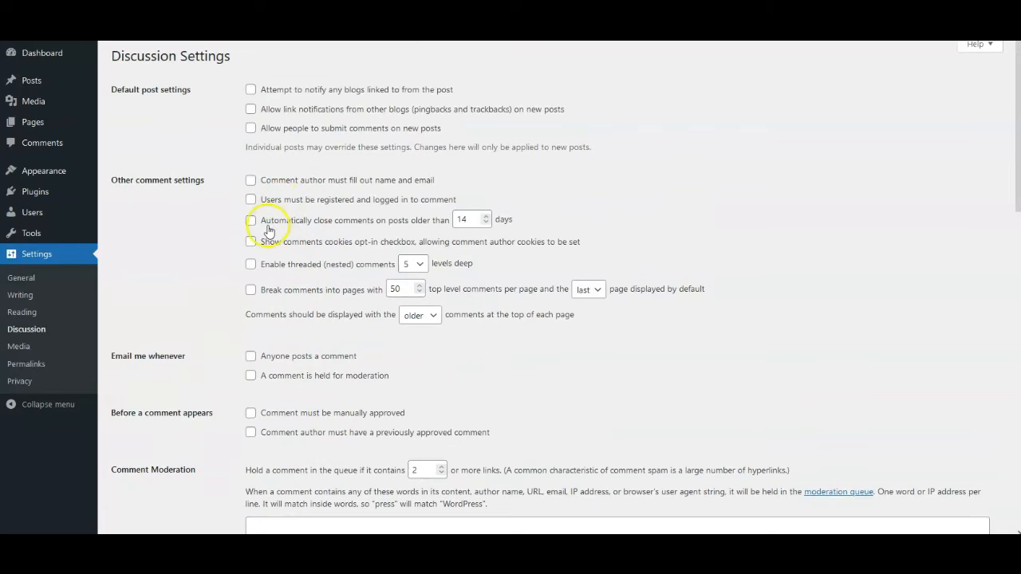
pyautogui.scroll(-1, 272, 231)
pyautogui.scroll(-5, 271, 251)
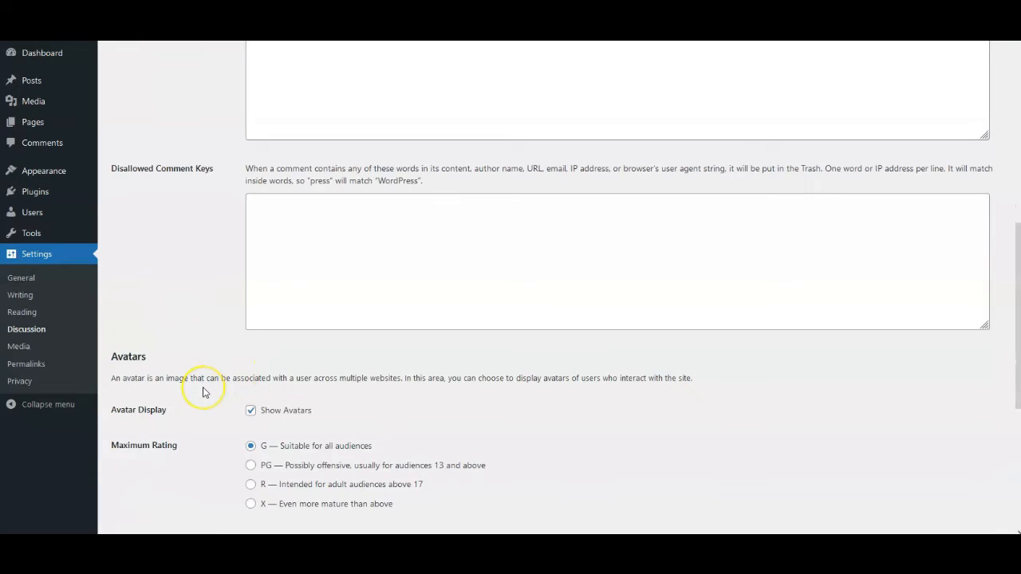
# Step: Choose Gravatar Logo as the default avatar and save the discussion settings
pyautogui.scroll(-3, 204, 392)
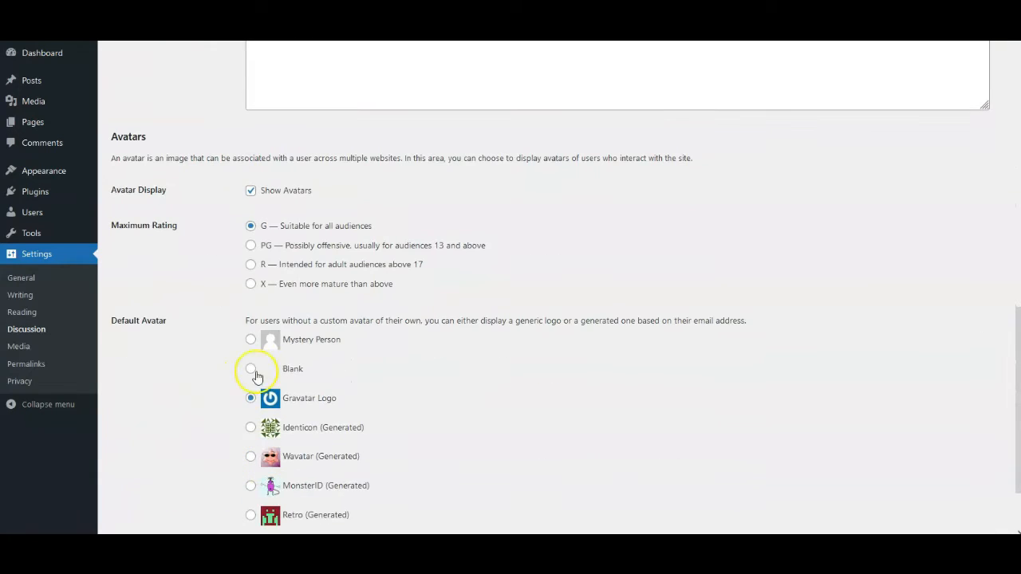
pyautogui.click(252, 397)
pyautogui.click(252, 399)
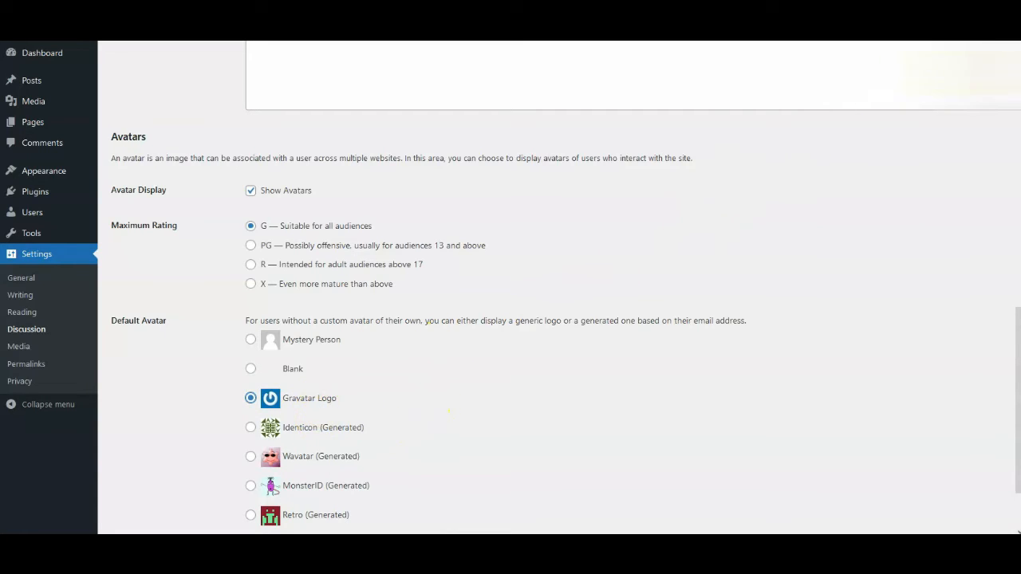
pyautogui.moveTo(957, 35)
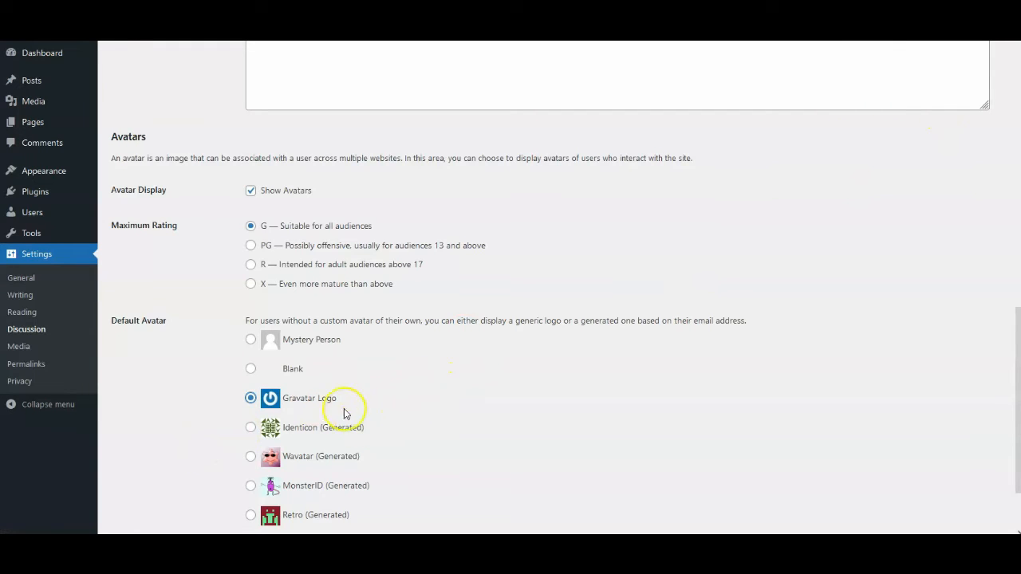
pyautogui.scroll(-2, 319, 367)
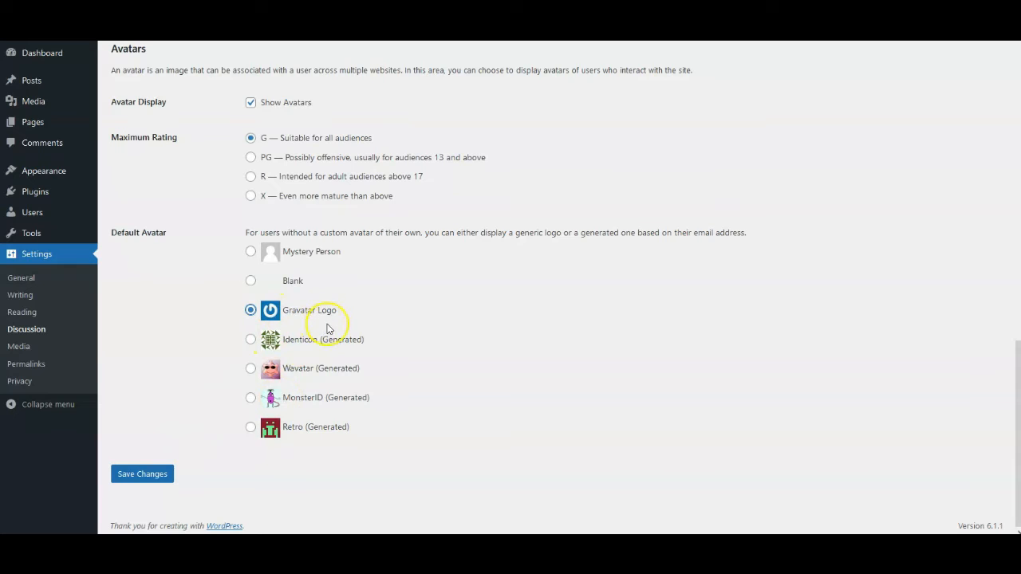
pyautogui.click(151, 481)
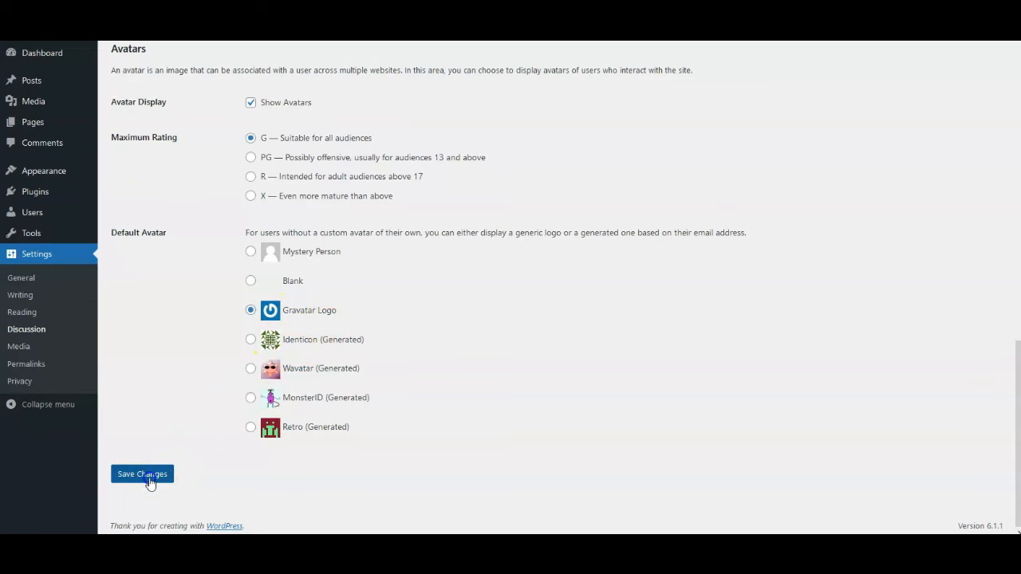
# Step: Review the saved Discussion settings from the comment options through comment moderation to the avatar choices
pyautogui.scroll(-3, 287, 275)
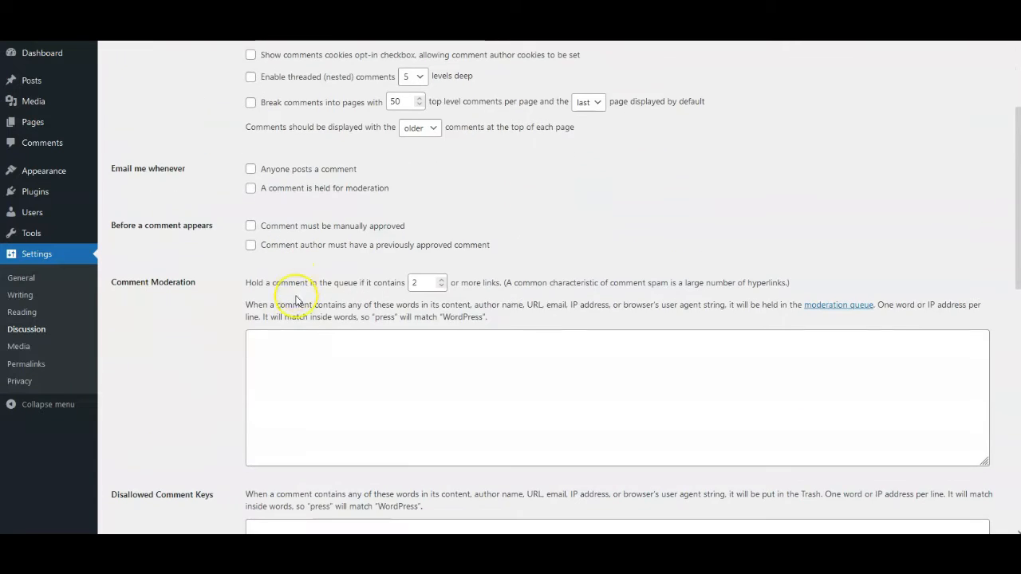
pyautogui.scroll(-4, 290, 294)
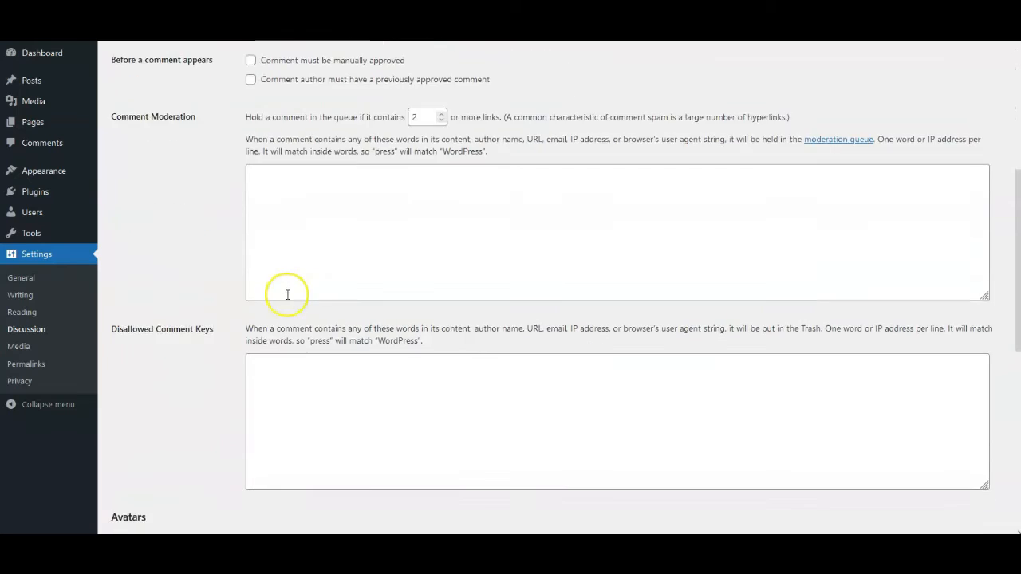
pyautogui.scroll(-2, 283, 298)
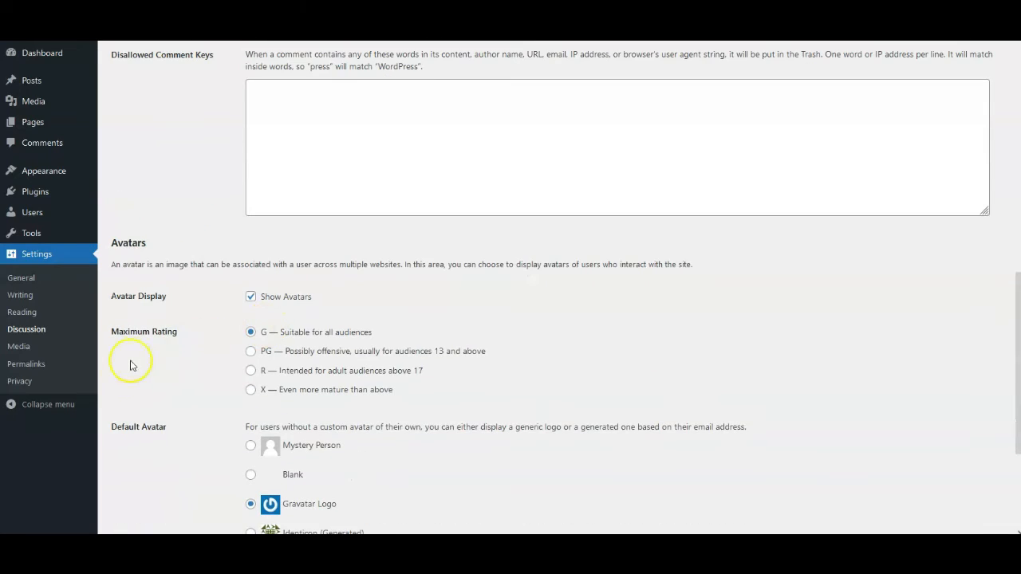
pyautogui.scroll(-1, 175, 417)
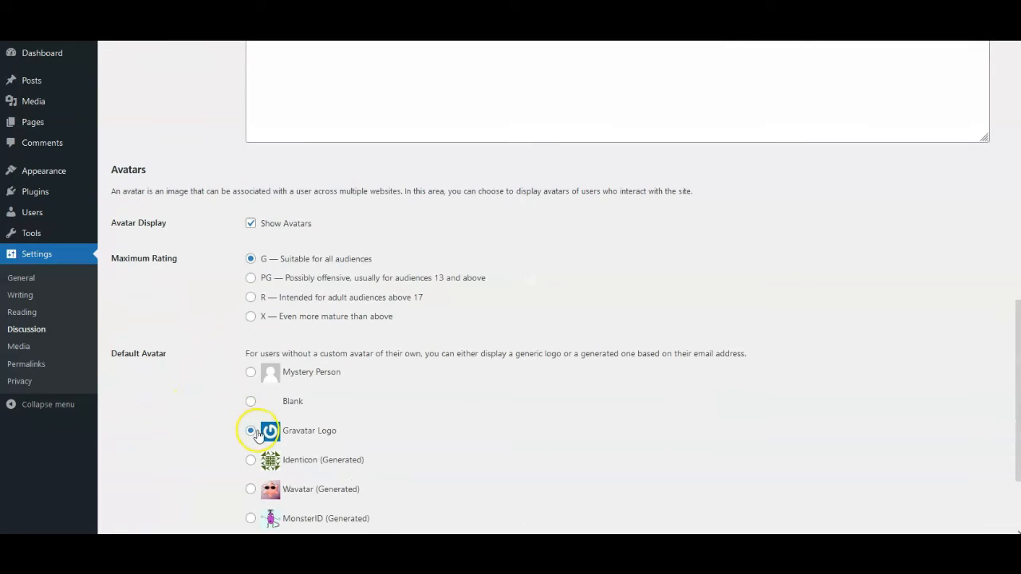
pyautogui.scroll(-2, 255, 435)
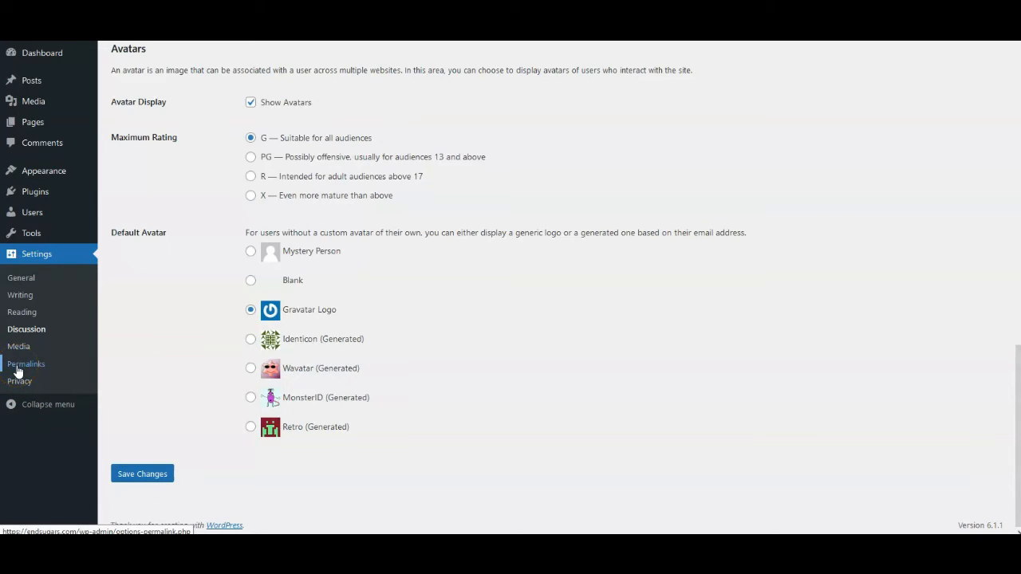
# Step: In the Permalink settings, select the Post name structure and save the changes
pyautogui.click(17, 371)
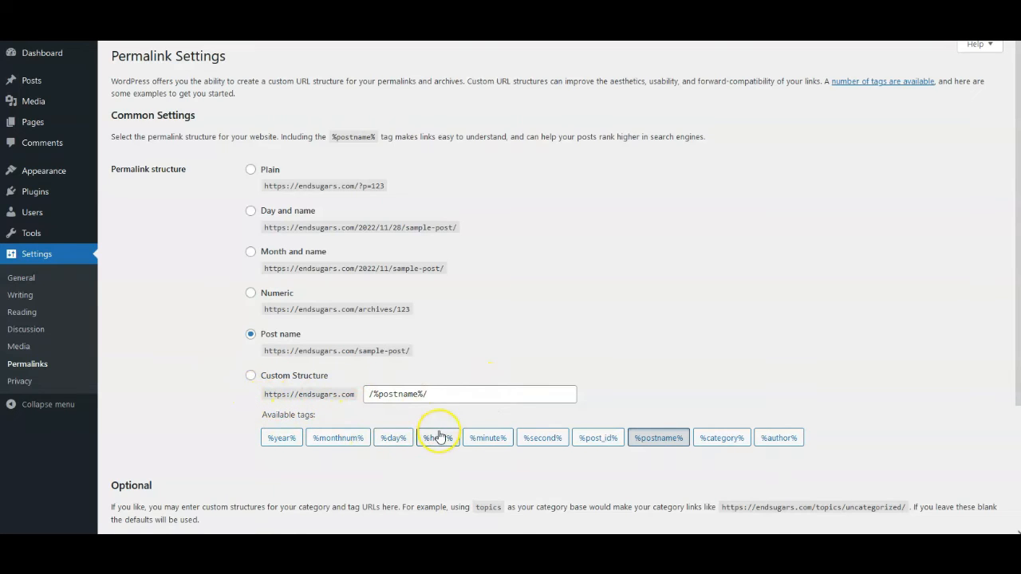
pyautogui.click(424, 395)
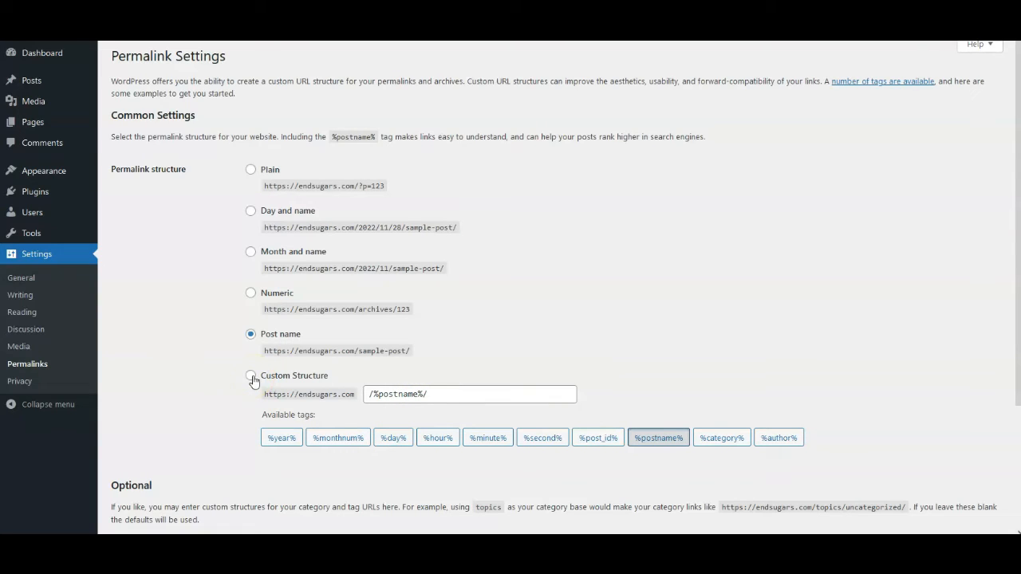
pyautogui.click(249, 338)
pyautogui.scroll(-2, 251, 343)
pyautogui.click(148, 484)
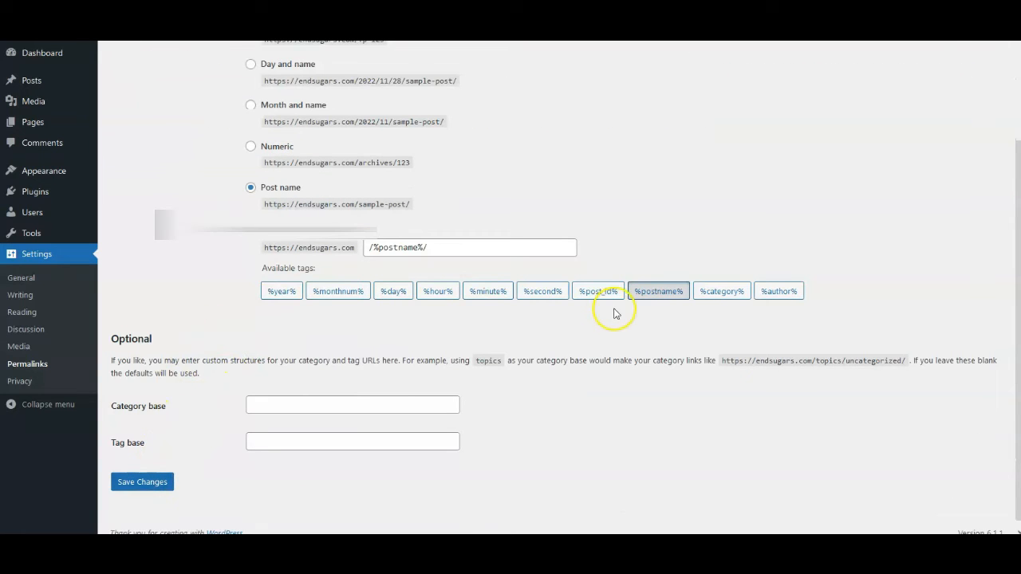
pyautogui.click(138, 484)
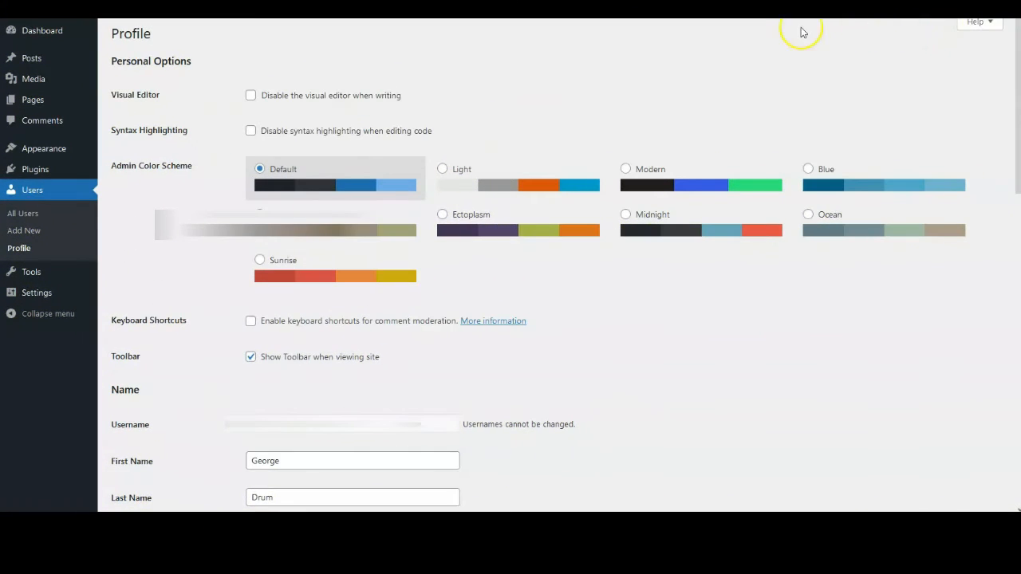
# Step: In the user profile, set the publicly displayed name to the user's full name
pyautogui.moveTo(932, 42)
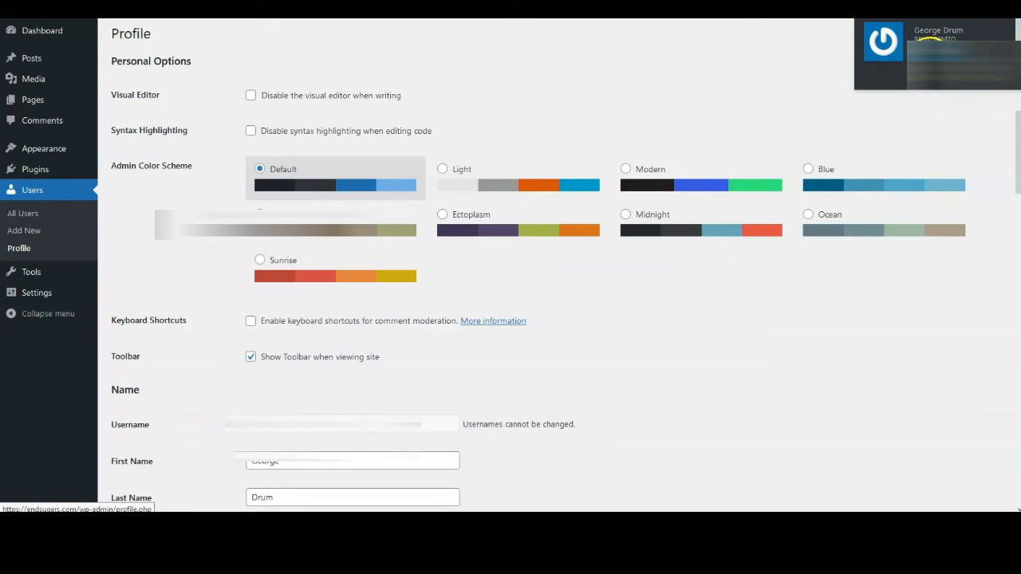
pyautogui.moveTo(950, 43)
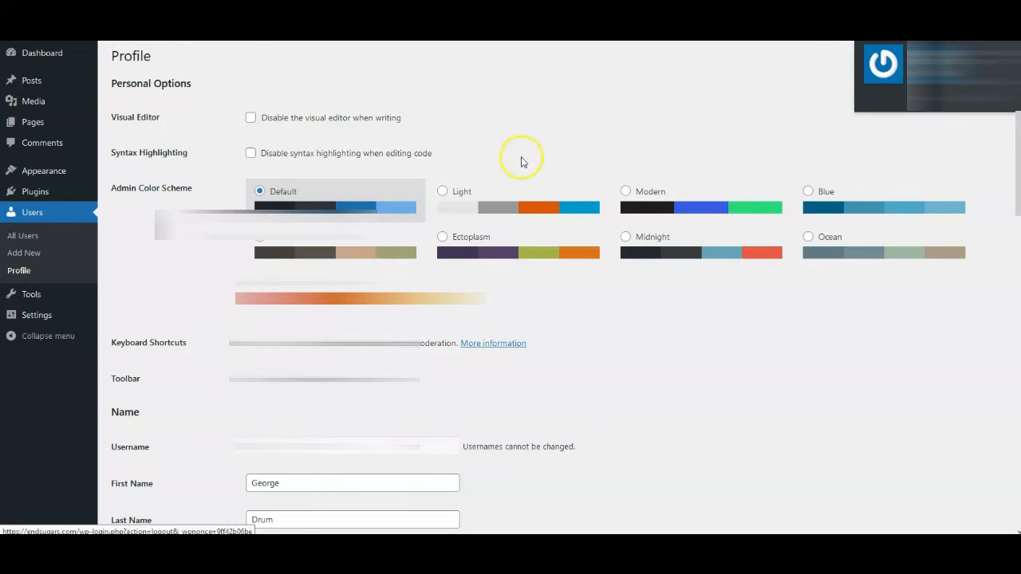
pyautogui.scroll(-2, 630, 124)
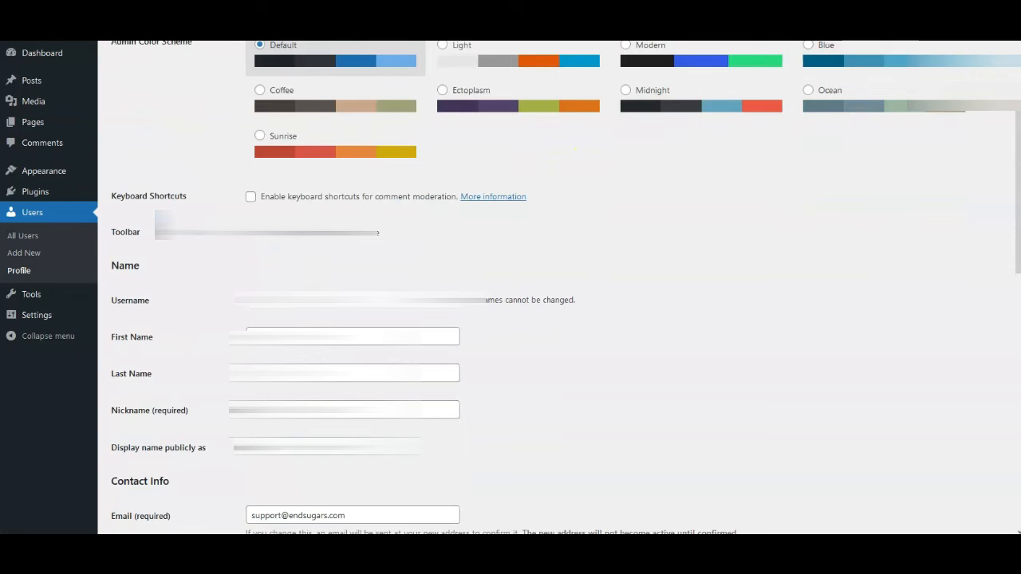
pyautogui.moveTo(929, 43)
pyautogui.scroll(-1, 307, 328)
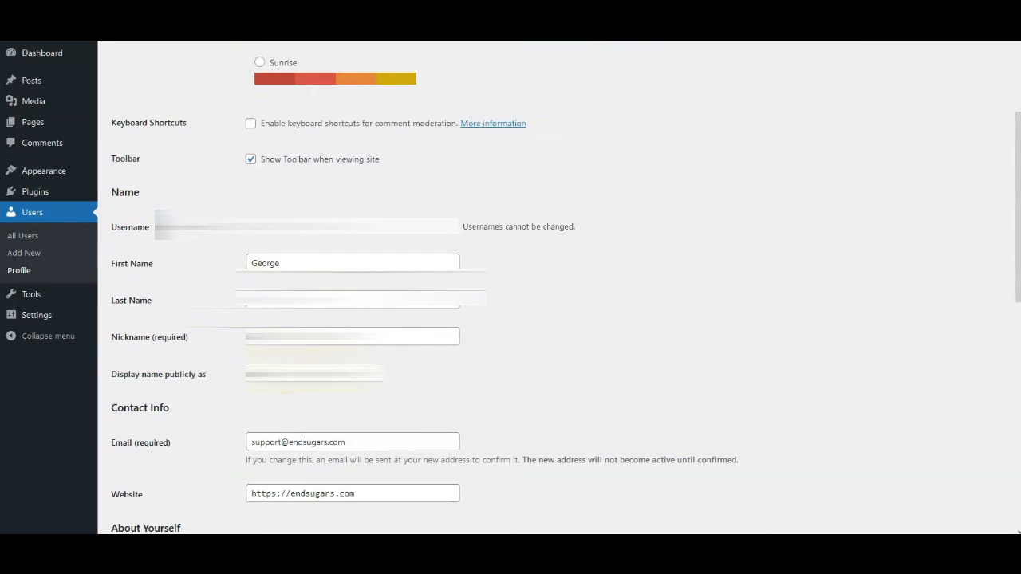
pyautogui.click(285, 374)
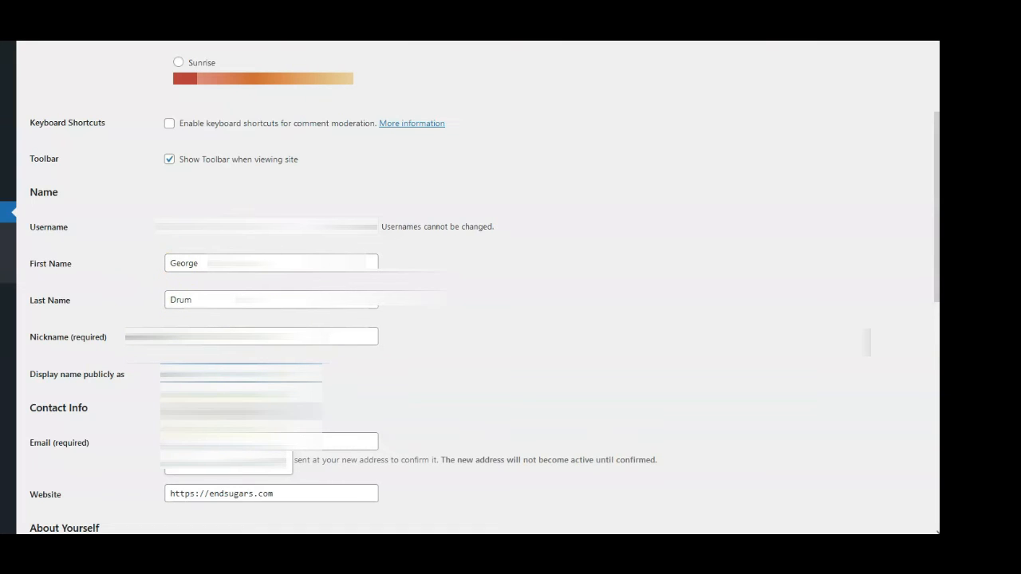
pyautogui.click(207, 414)
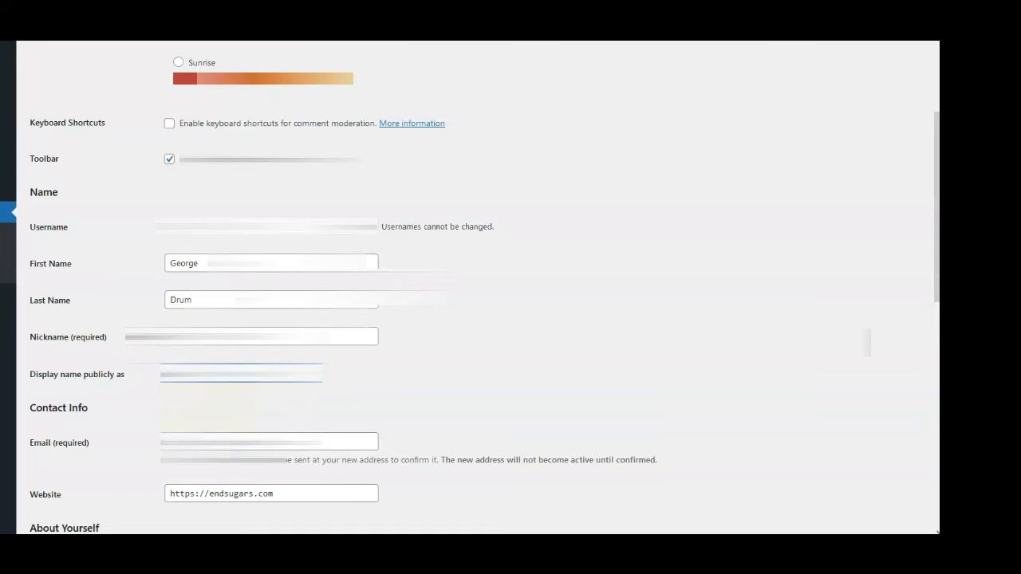
pyautogui.scroll(-2, 174, 371)
pyautogui.click(173, 370)
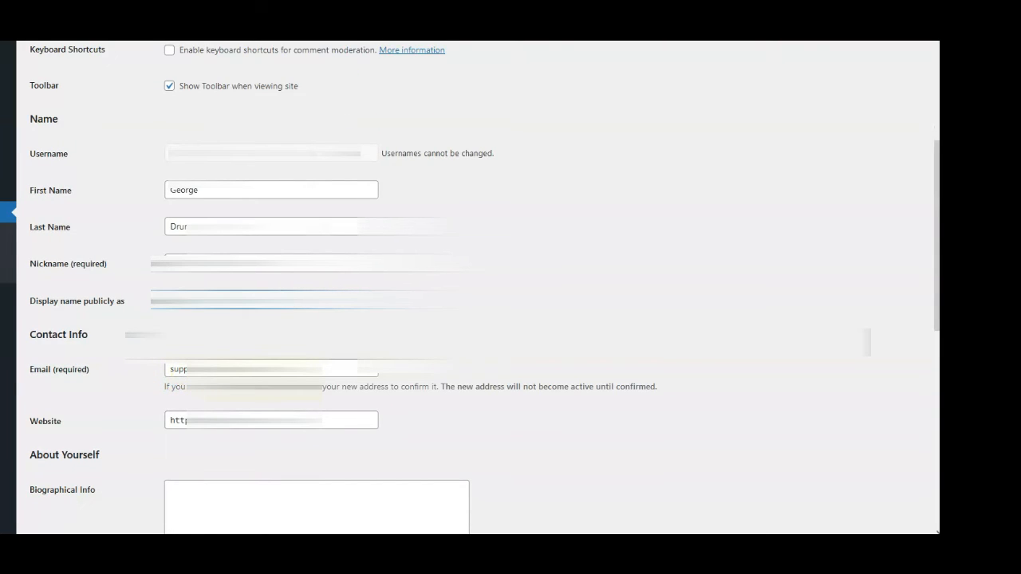
# Step: Check the profile's contact, biography, picture and account management fields, and update the profile
pyautogui.scroll(-5, 479, 288)
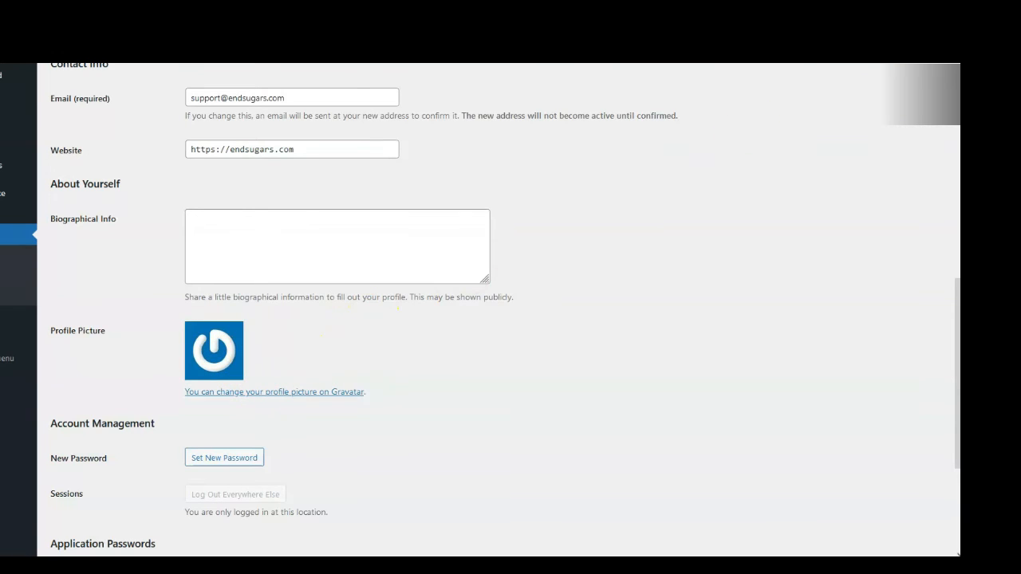
pyautogui.moveTo(894, 54)
pyautogui.scroll(-1, 223, 447)
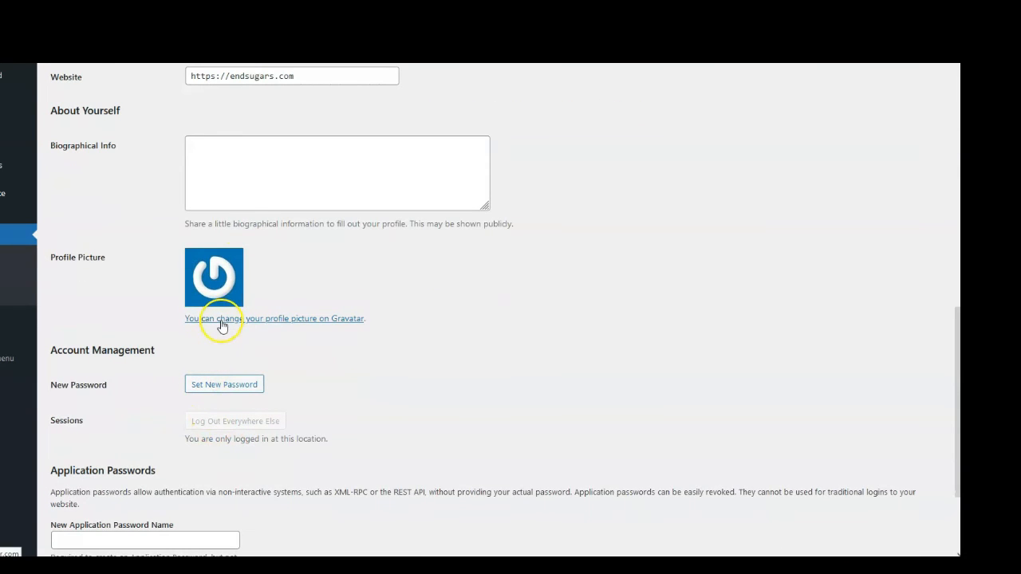
pyautogui.scroll(2, 777, 104)
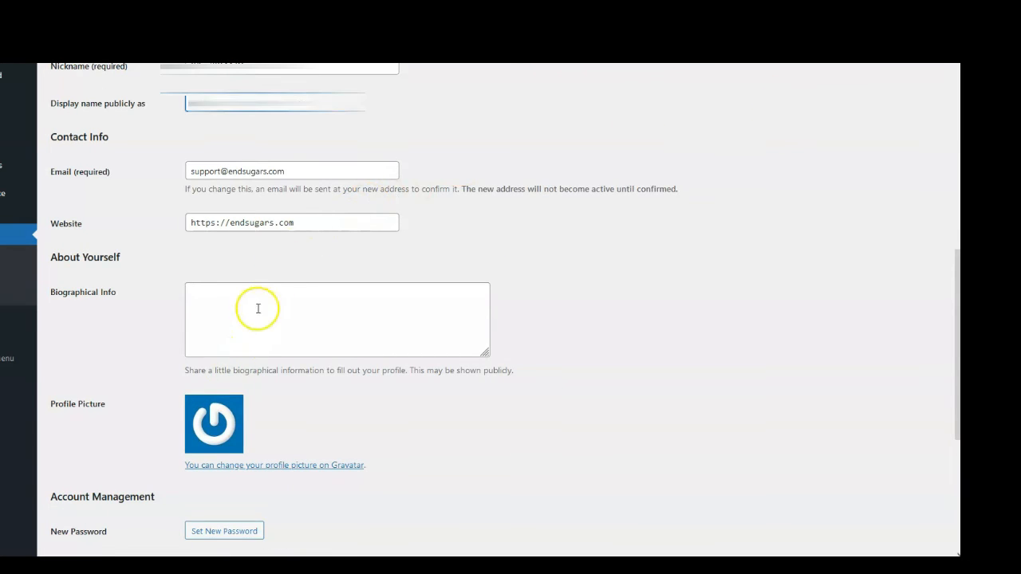
pyautogui.scroll(2, 258, 309)
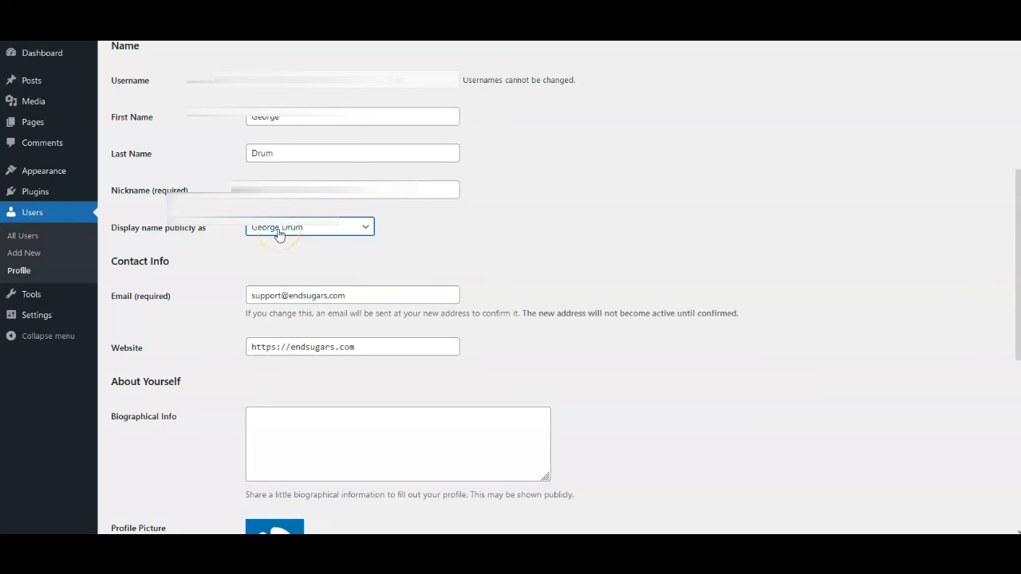
pyautogui.scroll(-3, 284, 242)
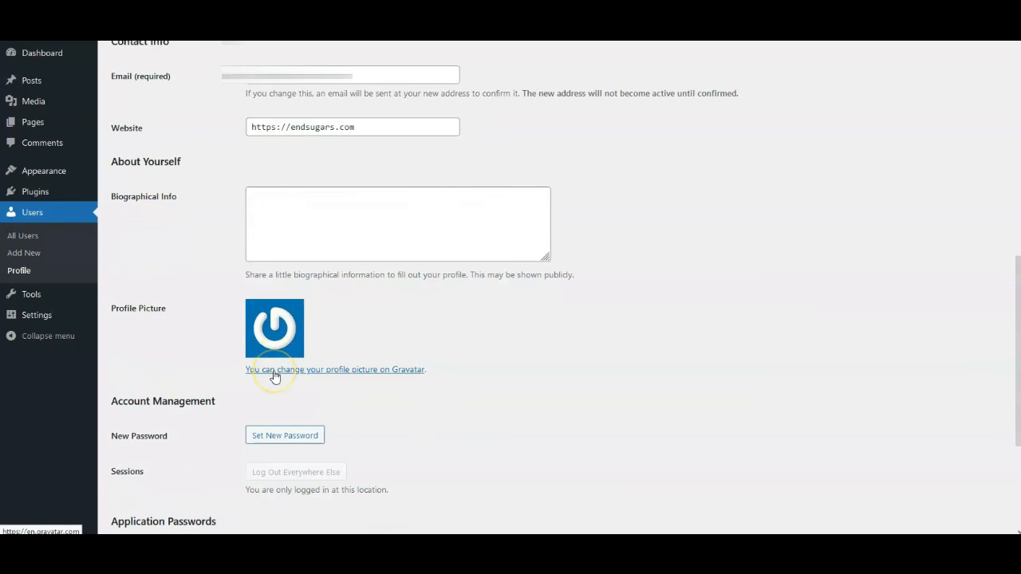
pyautogui.scroll(-2, 293, 344)
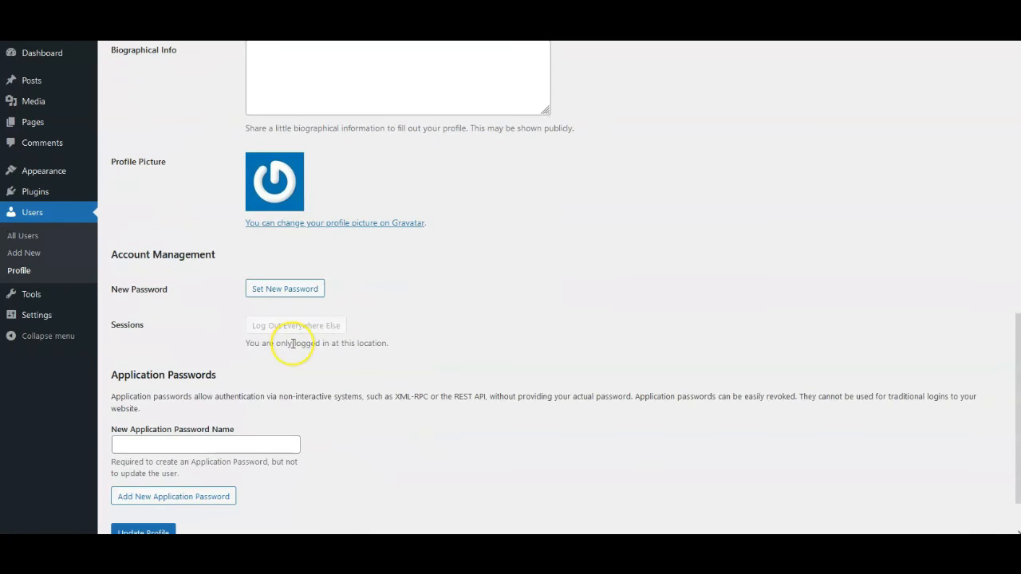
pyautogui.scroll(-1, 226, 412)
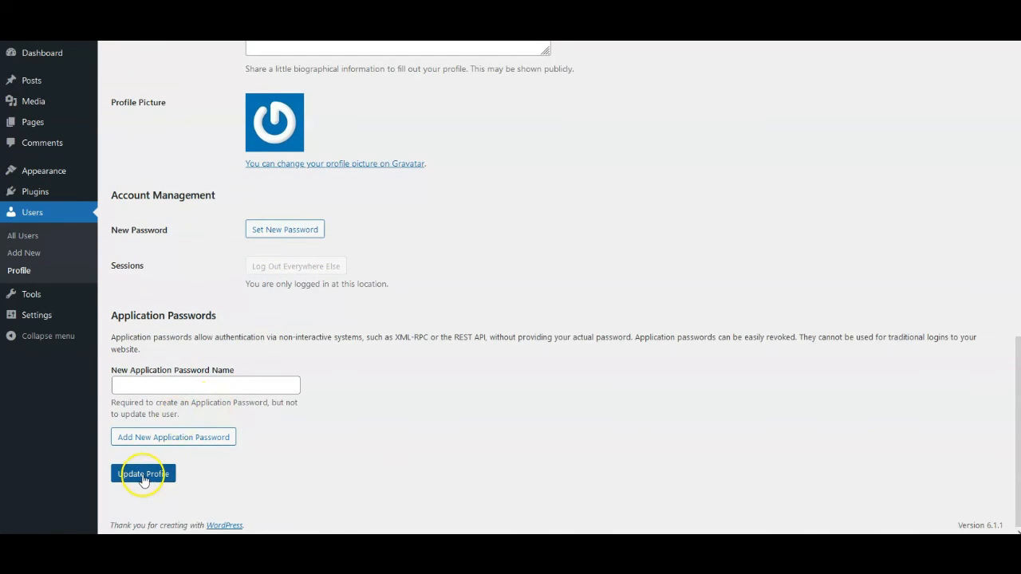
pyautogui.click(143, 476)
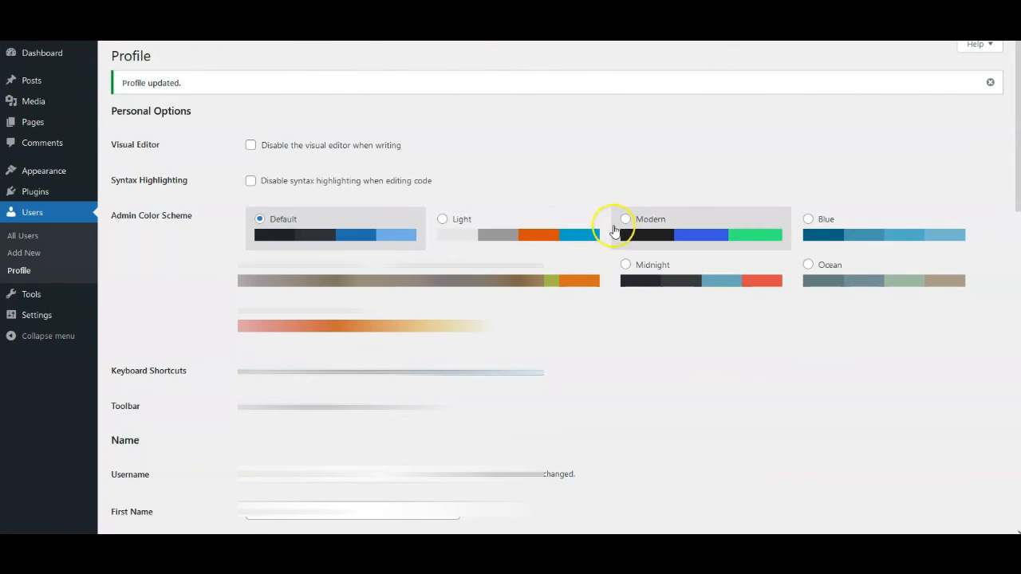
# Step: Compare the Default and Modern admin color schemes, choose Modern and update the profile
pyautogui.click(624, 222)
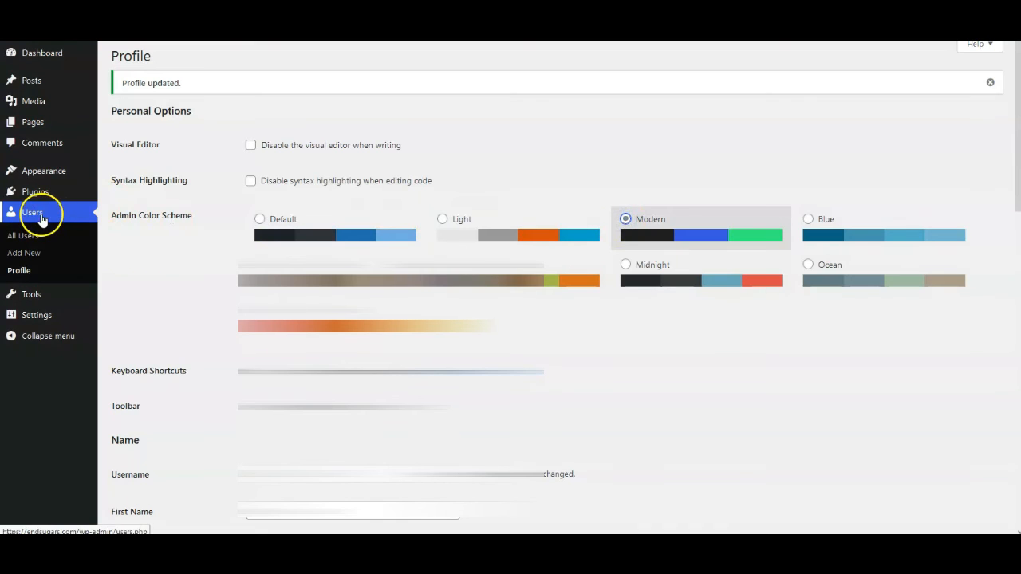
pyautogui.click(261, 220)
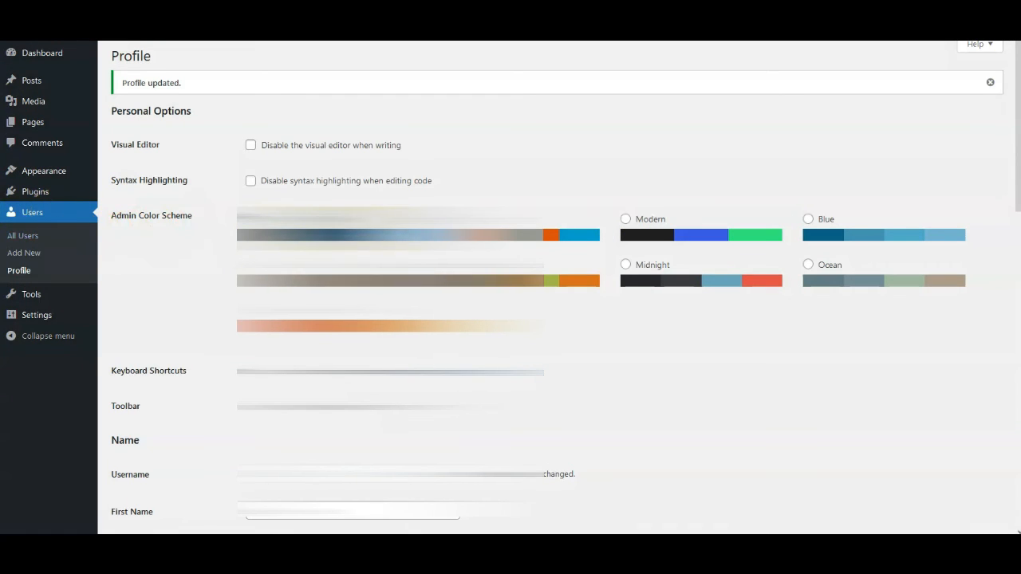
pyautogui.click(624, 221)
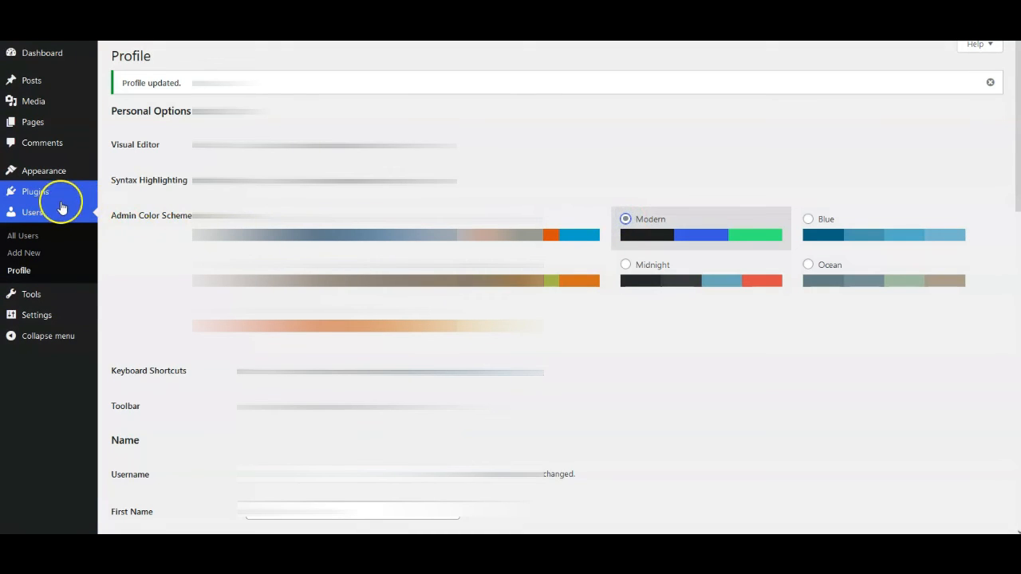
pyautogui.scroll(-5, 231, 444)
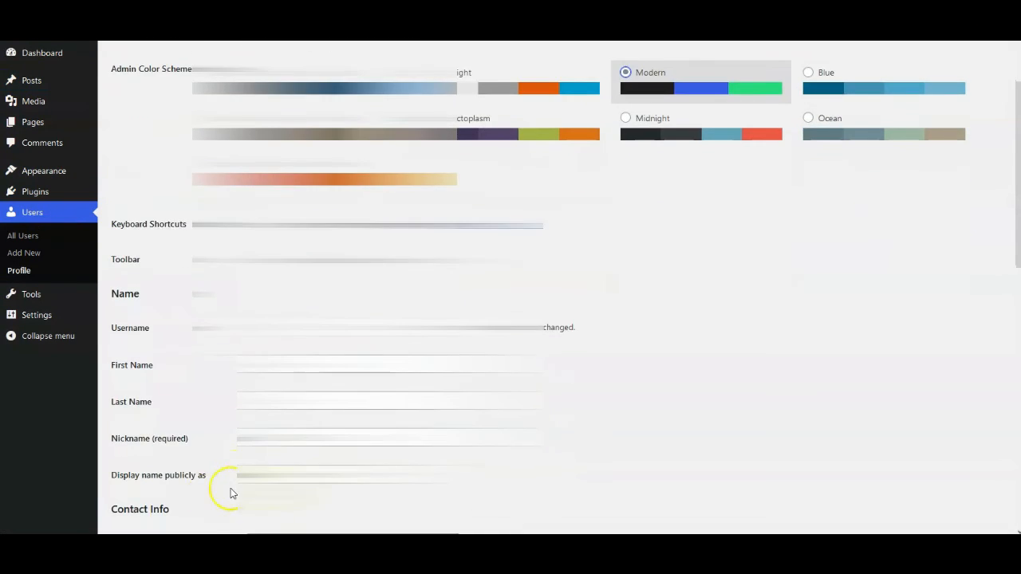
pyautogui.scroll(-2, 134, 521)
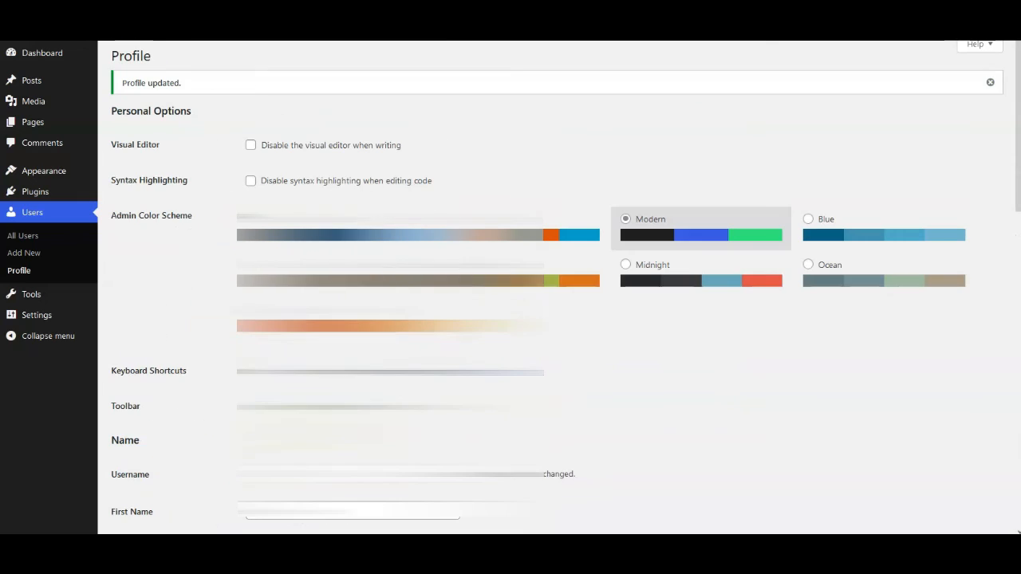